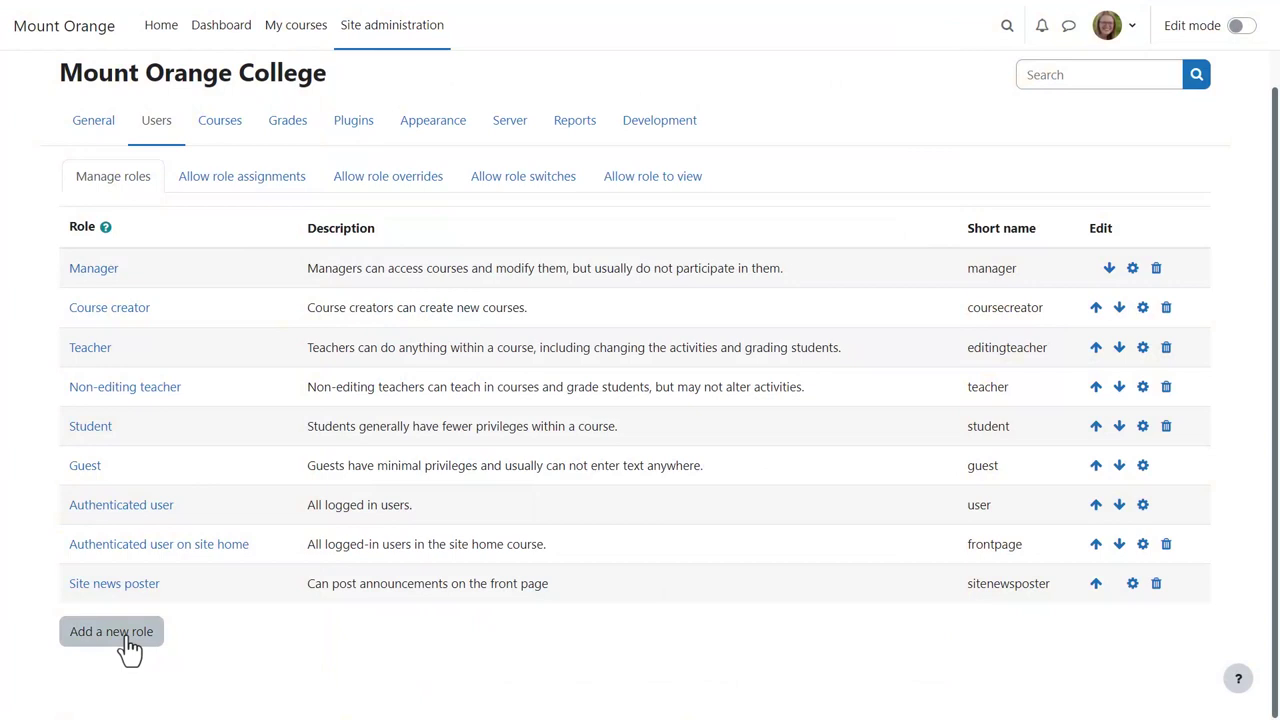
# Add a new role based on no existing role, with short name and custom full name "Privacy officer".
pyautogui.click(128, 640)
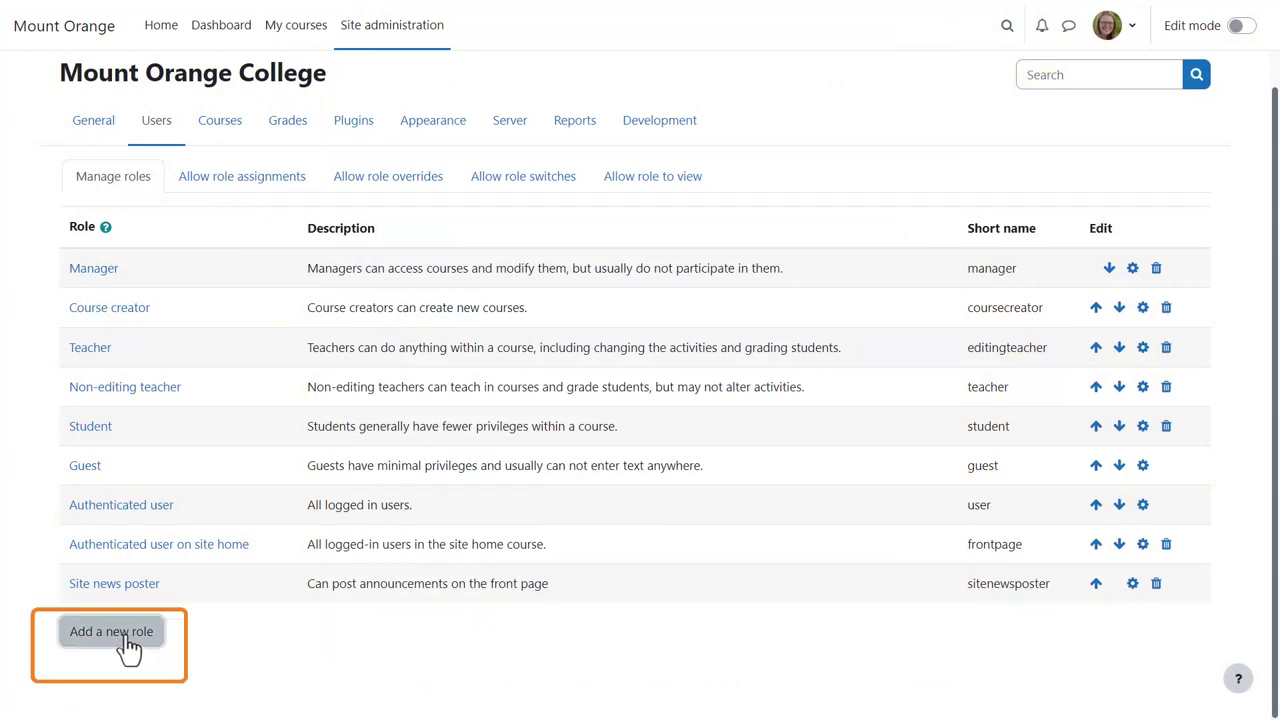
pyautogui.click(393, 545)
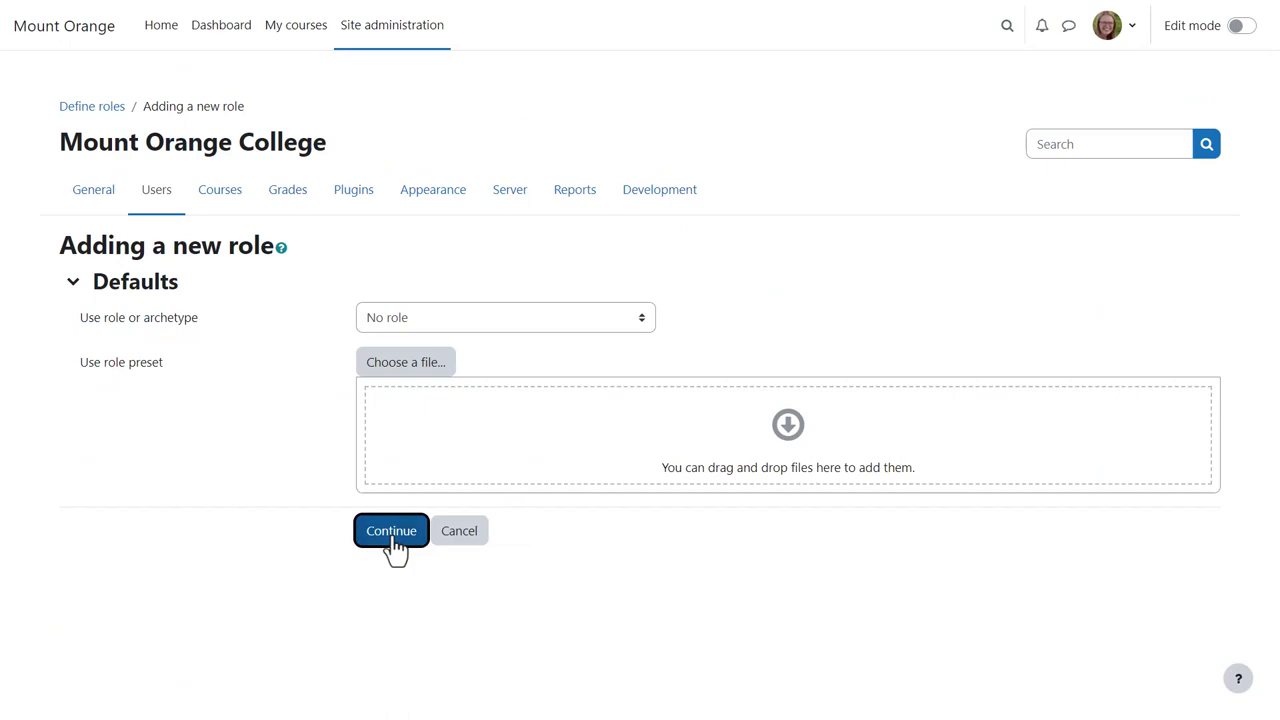
pyautogui.click(463, 220)
pyautogui.write('Privacy officer')
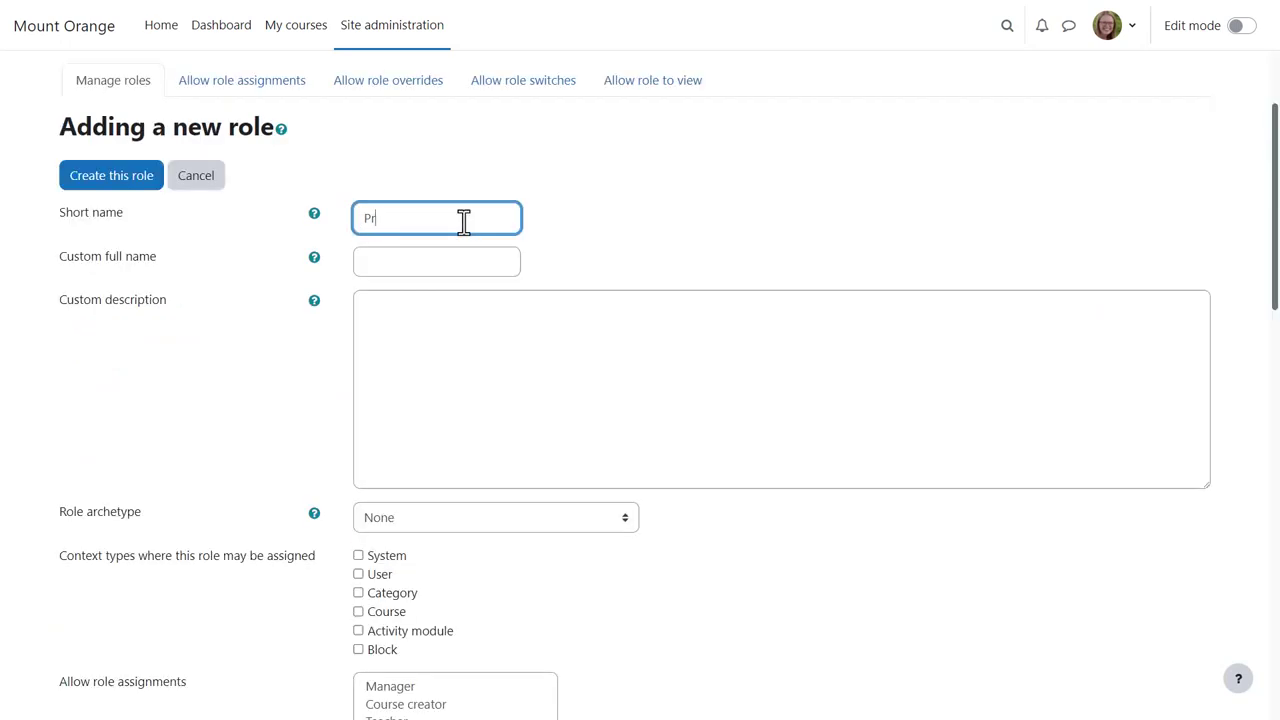
pyautogui.click(478, 263)
pyautogui.write('Privacy officer')
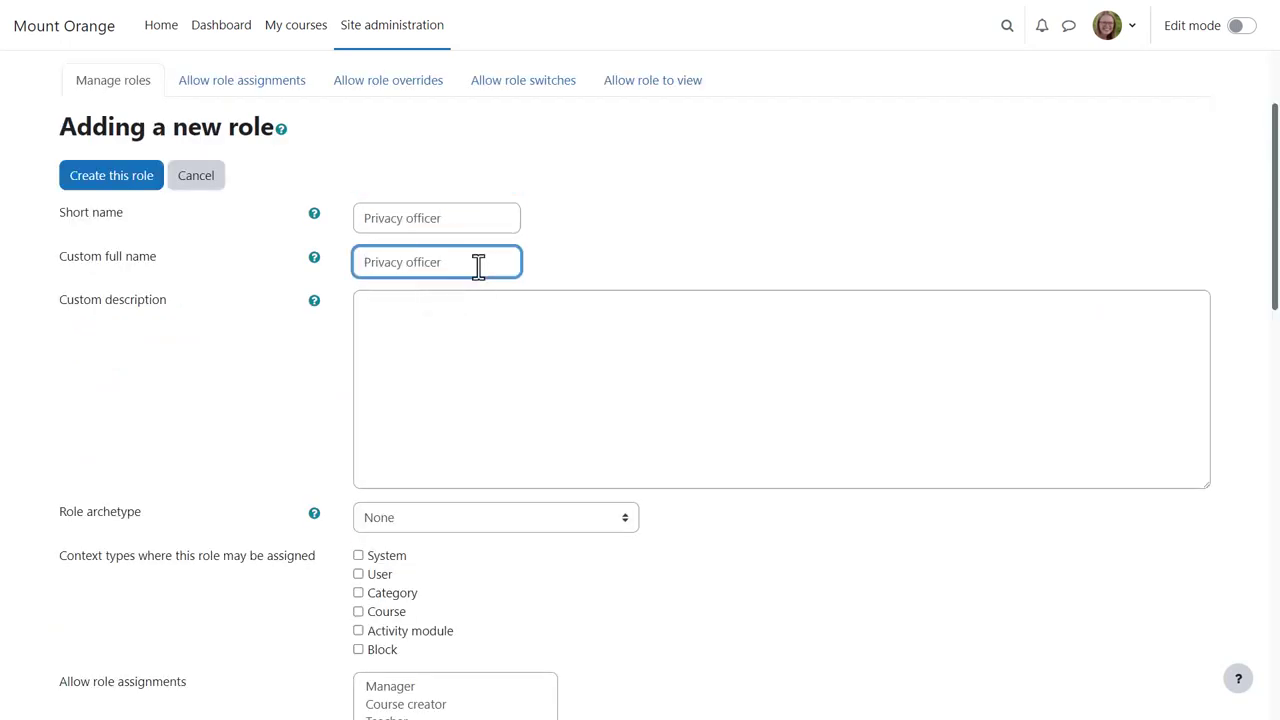
# Give the role the custom description "GDPR related" and make it assignable in the System context.
pyautogui.click(474, 409)
pyautogui.write('GDPR related')
pyautogui.scroll(-1, 639, 564)
pyautogui.scroll(-1, 639, 564)
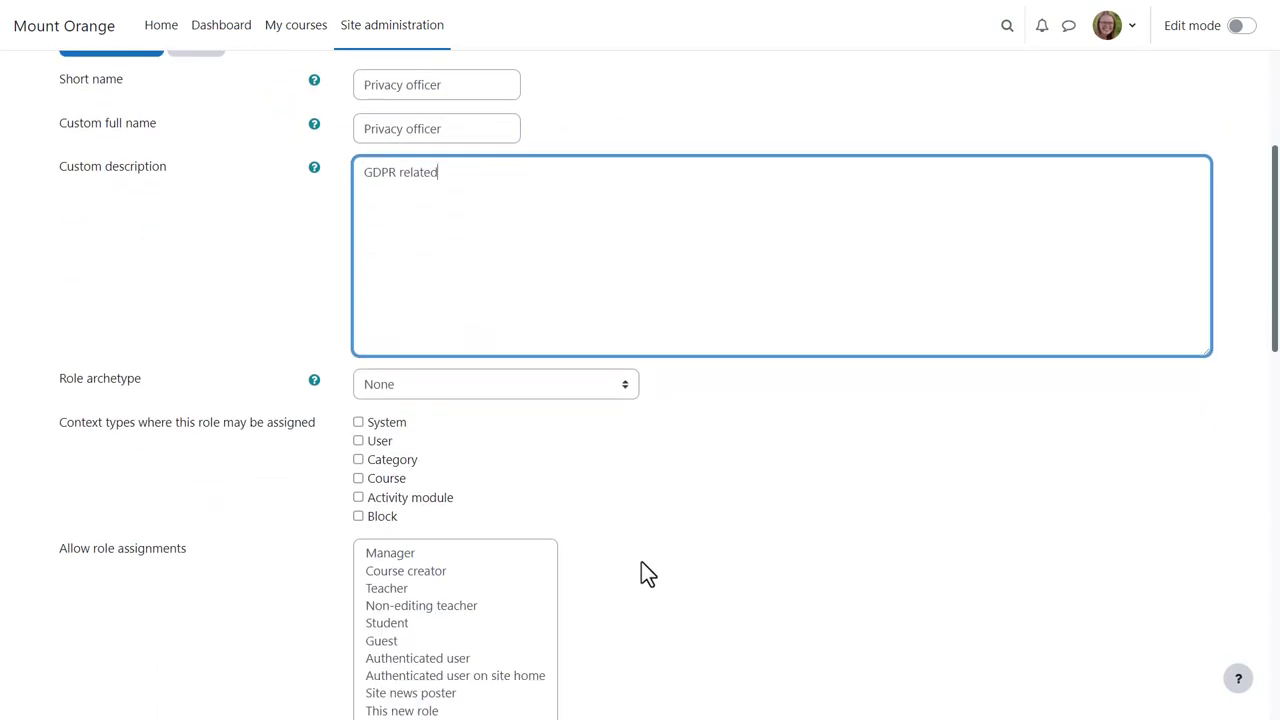
pyautogui.click(357, 422)
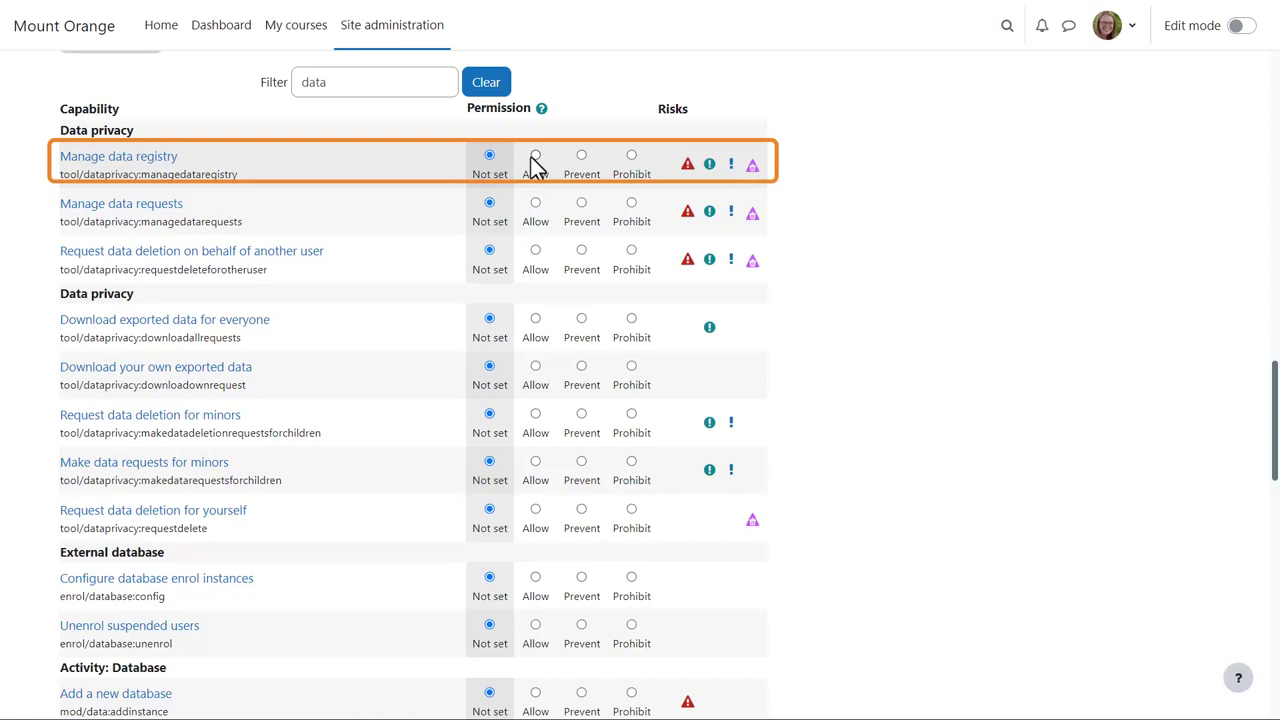
# Allow managing the data registry and data requests, requesting data deletion for another user, and making data and deletion requests for minors.
pyautogui.click(535, 158)
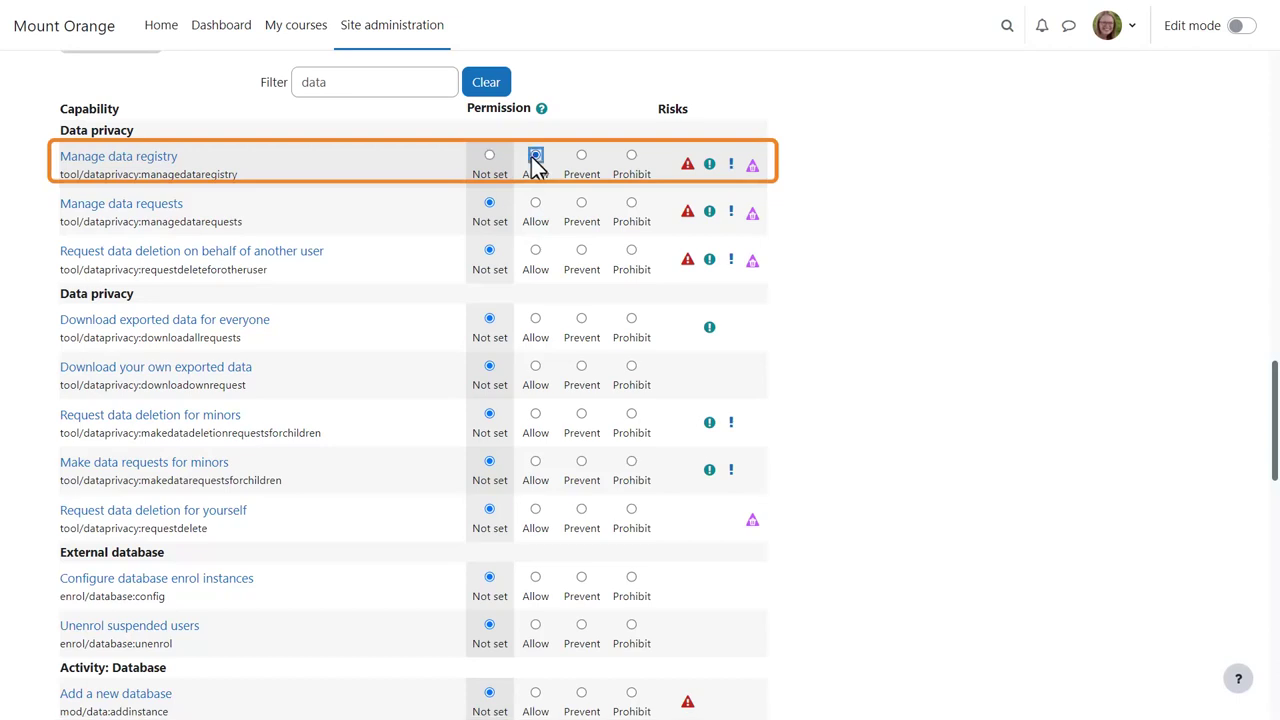
pyautogui.click(535, 206)
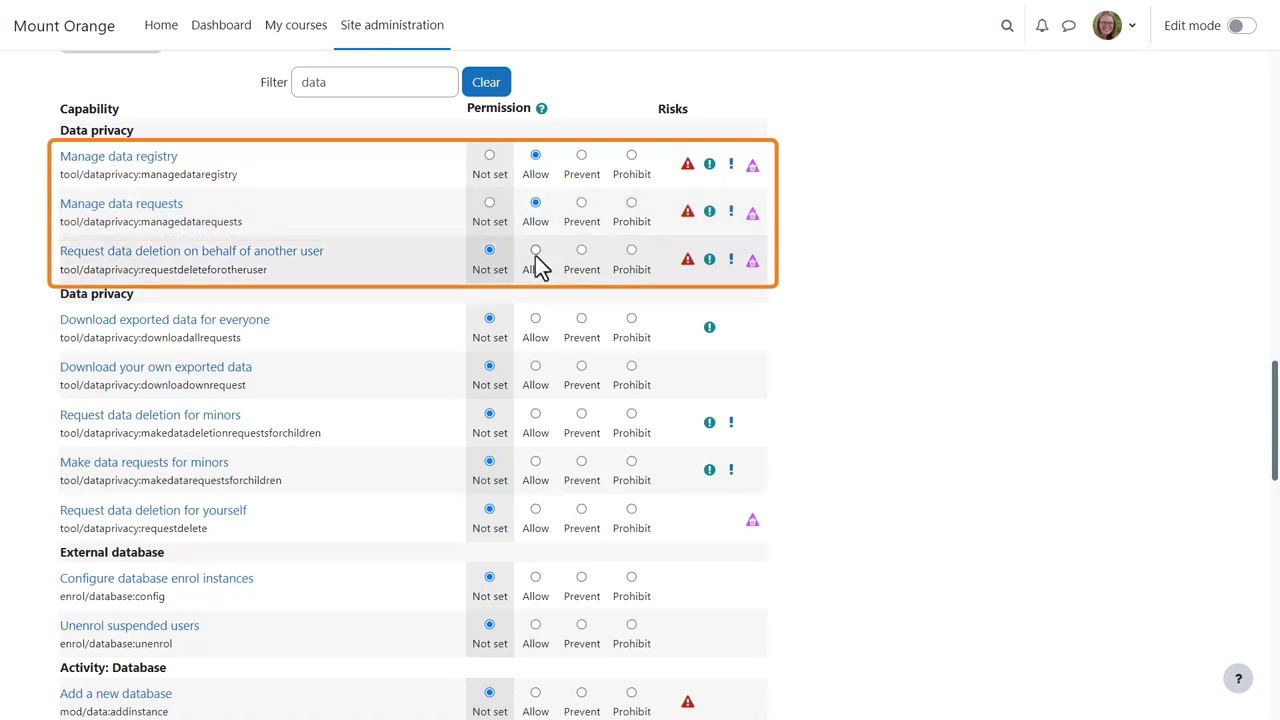
pyautogui.click(536, 252)
pyautogui.click(535, 417)
pyautogui.click(535, 461)
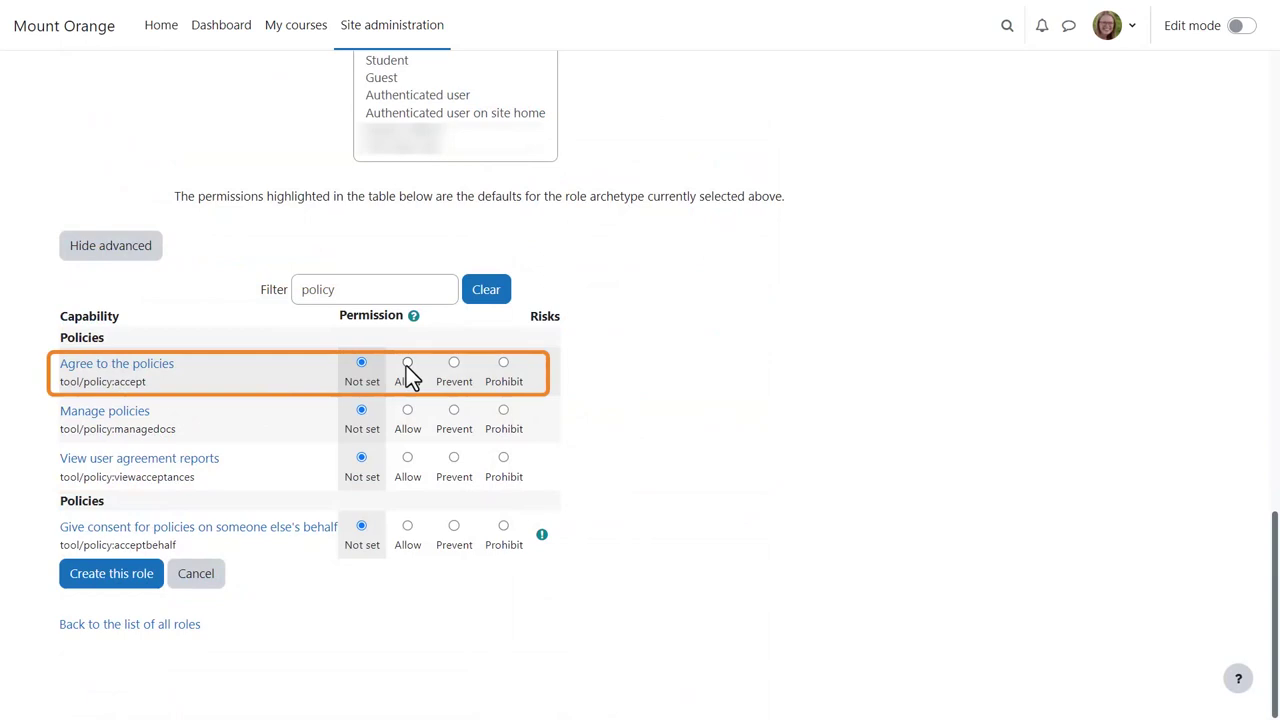
# Allow the policy capabilities for agreeing to policies, viewing user agreement reports and giving consent on someone else's behalf.
pyautogui.click(406, 366)
pyautogui.click(407, 460)
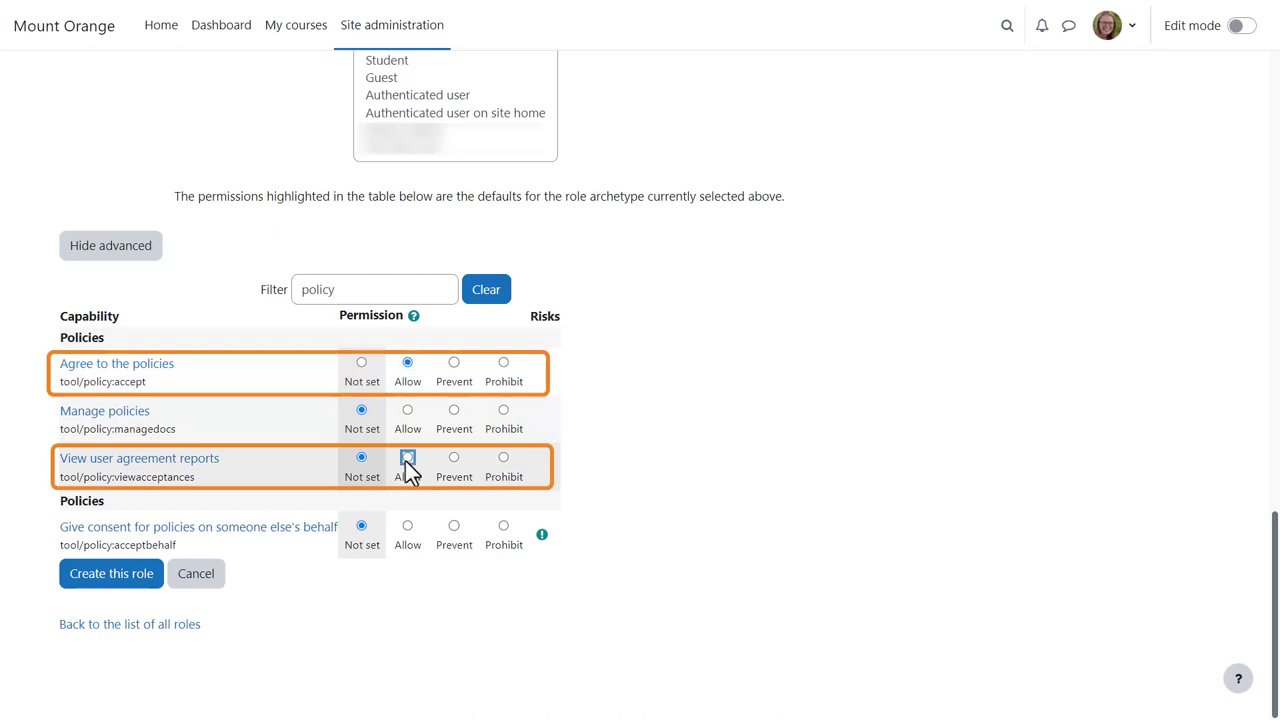
pyautogui.click(407, 527)
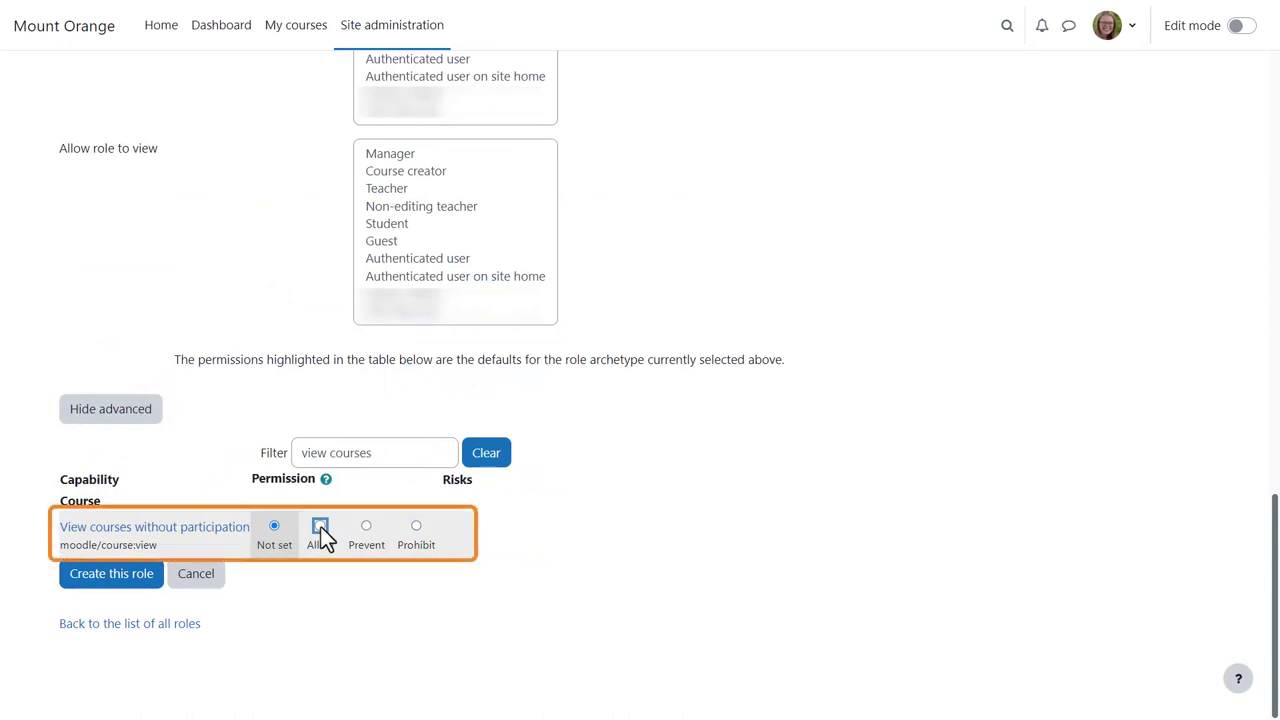
# Allow the role to view courses without participation, see hidden categories and view hidden courses.
pyautogui.click(320, 526)
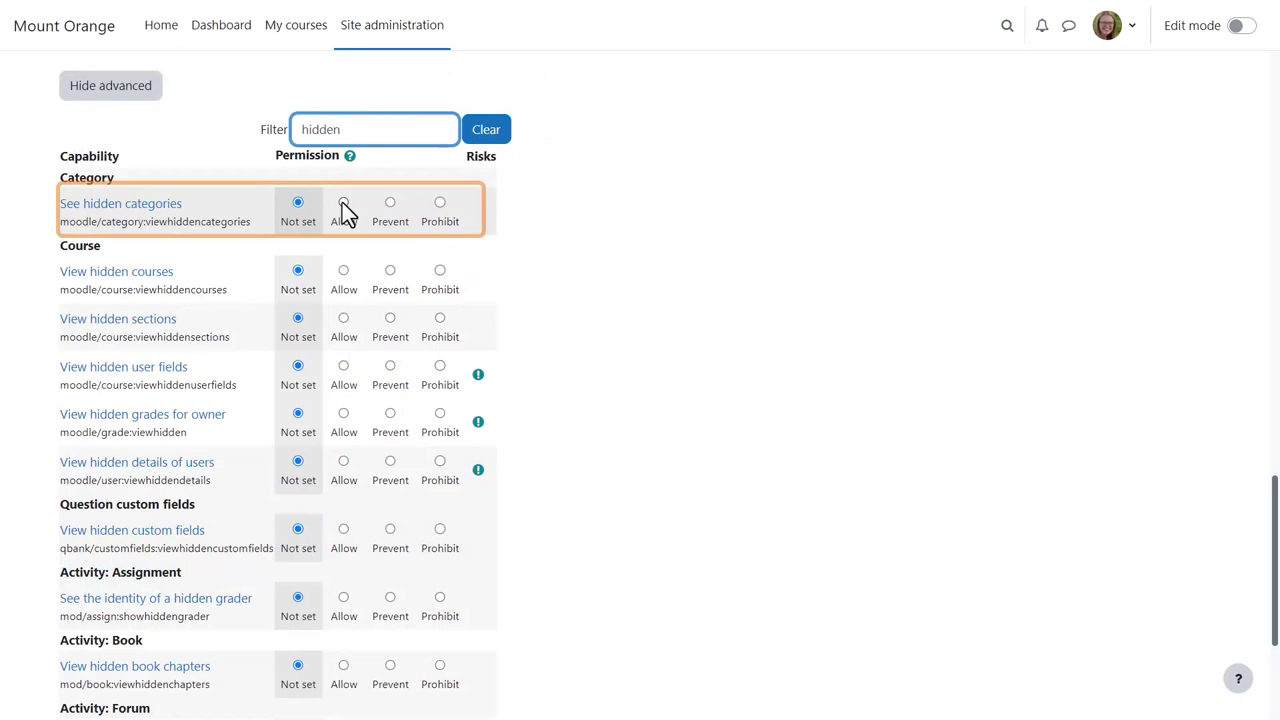
pyautogui.click(343, 204)
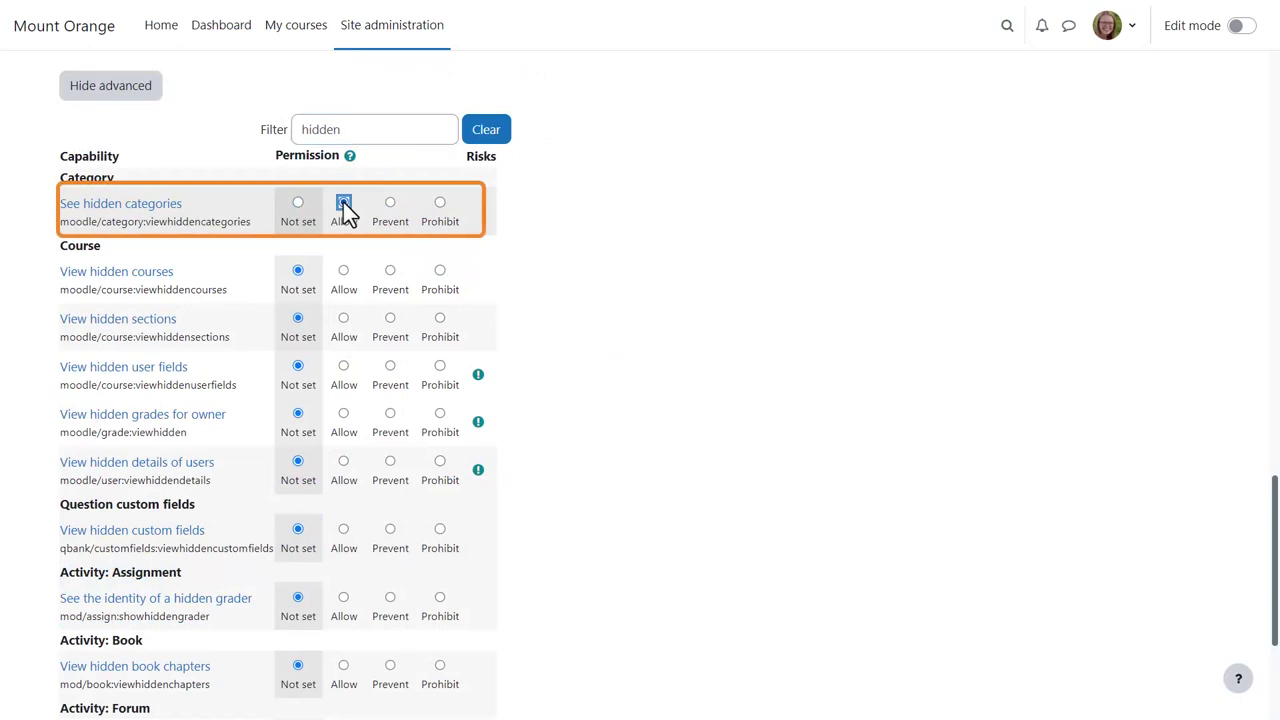
pyautogui.click(343, 271)
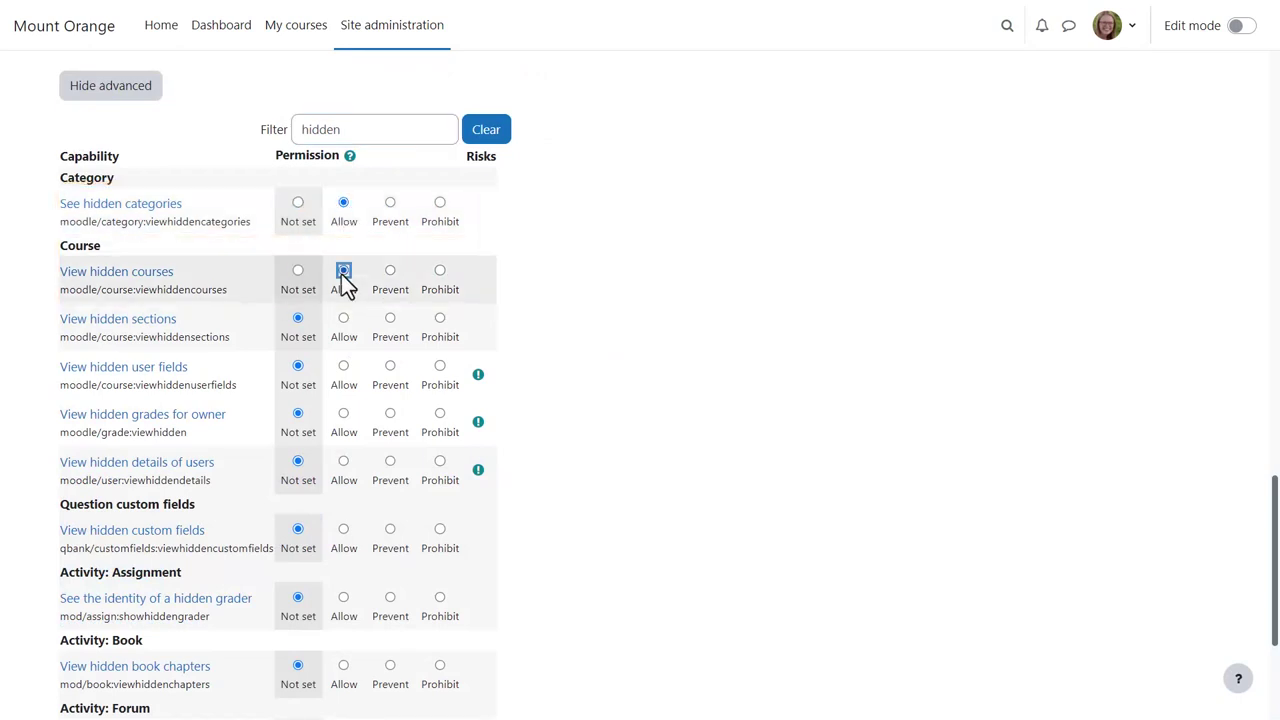
pyautogui.scroll(-3, 343, 283)
pyautogui.click(343, 536)
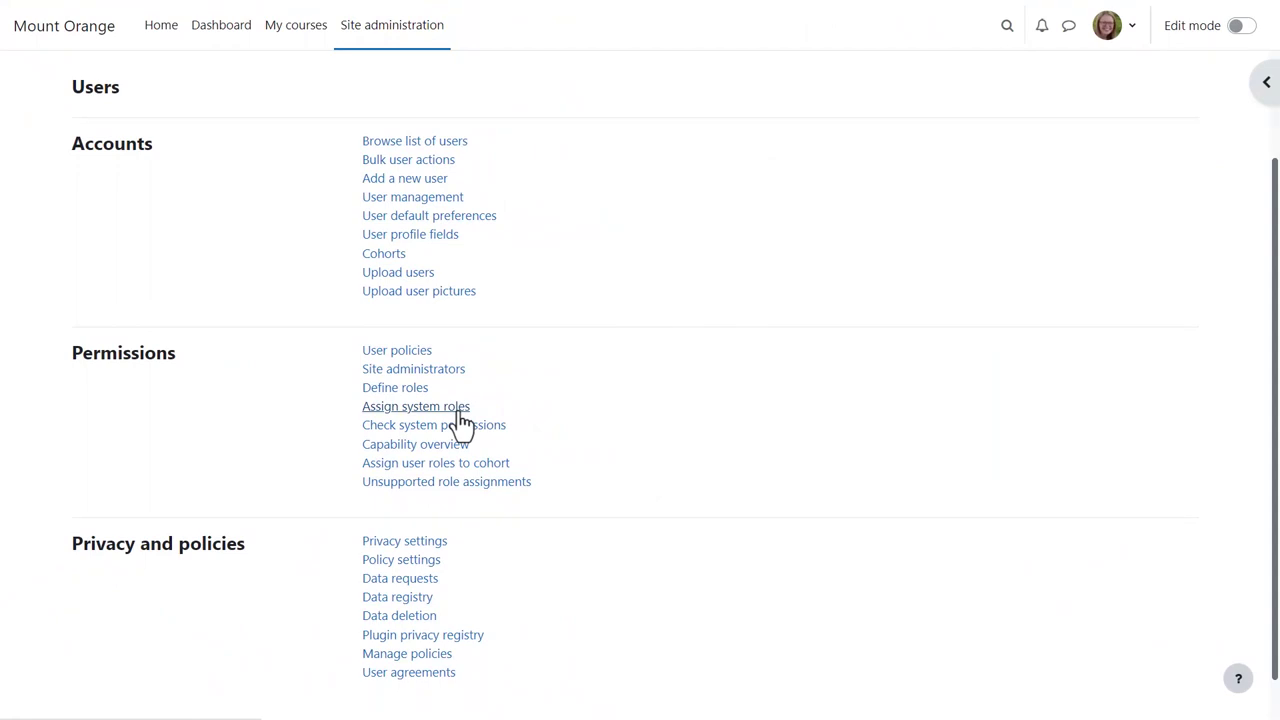
# Assign the Privacy officer system role to the intended user.
pyautogui.click(460, 410)
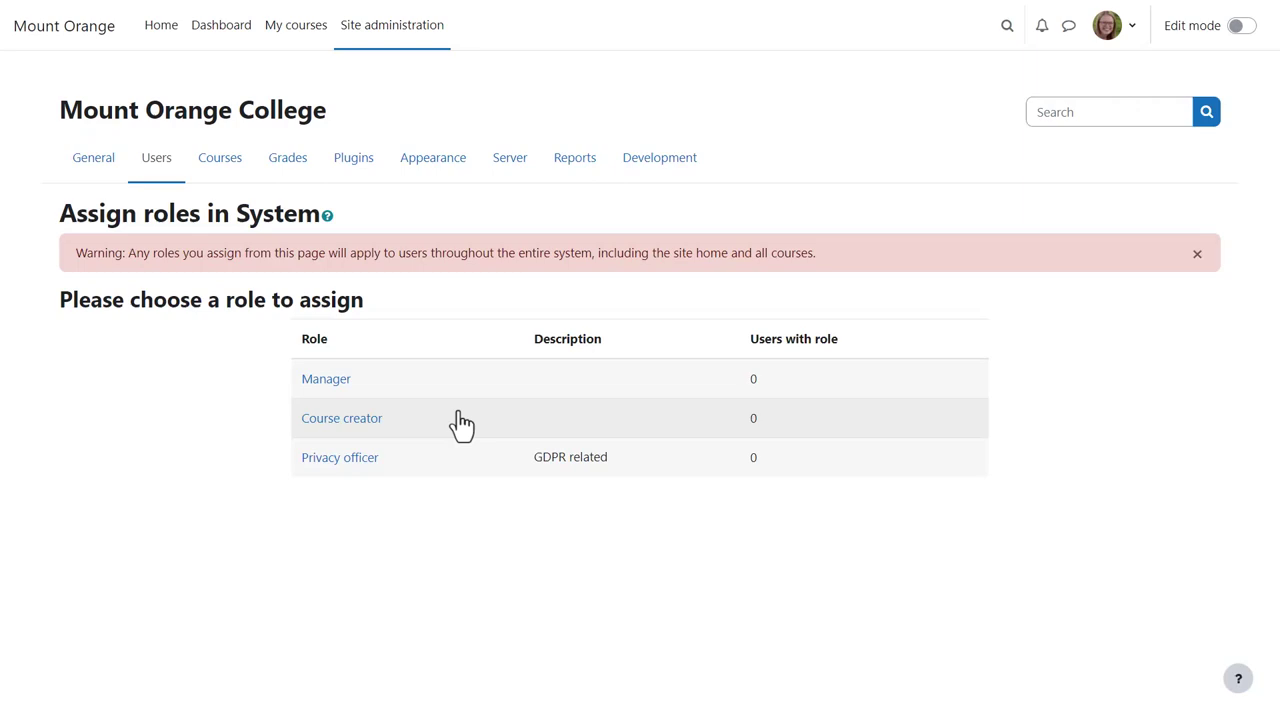
pyautogui.click(364, 468)
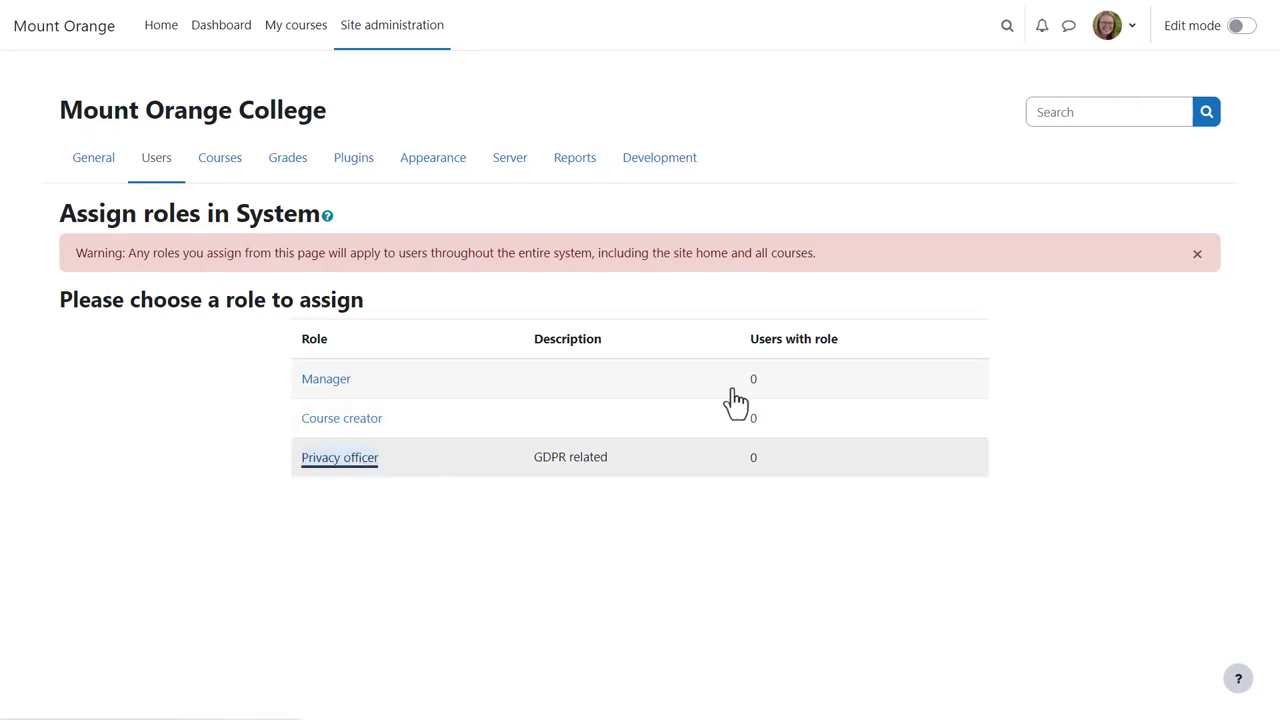
pyautogui.click(822, 376)
pyautogui.click(655, 395)
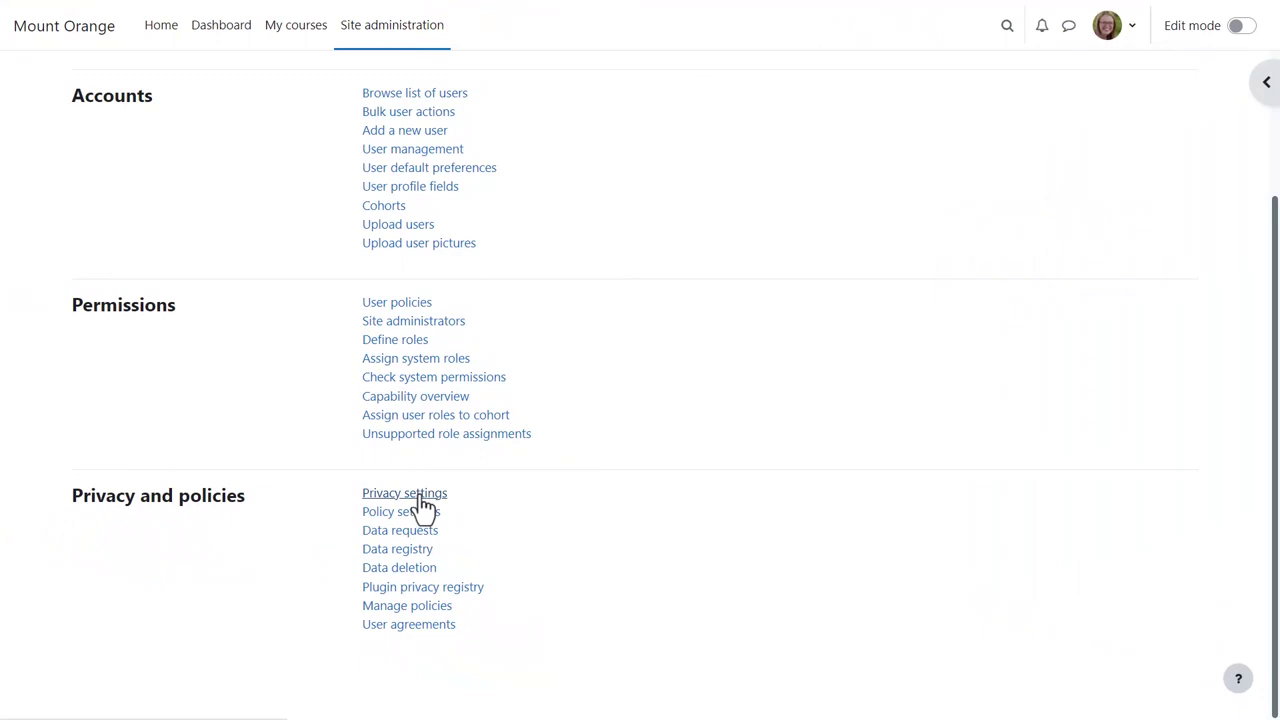
# In the privacy settings, enable contacting the privacy officer, map the Privacy officer role, and save the changes.
pyautogui.click(422, 496)
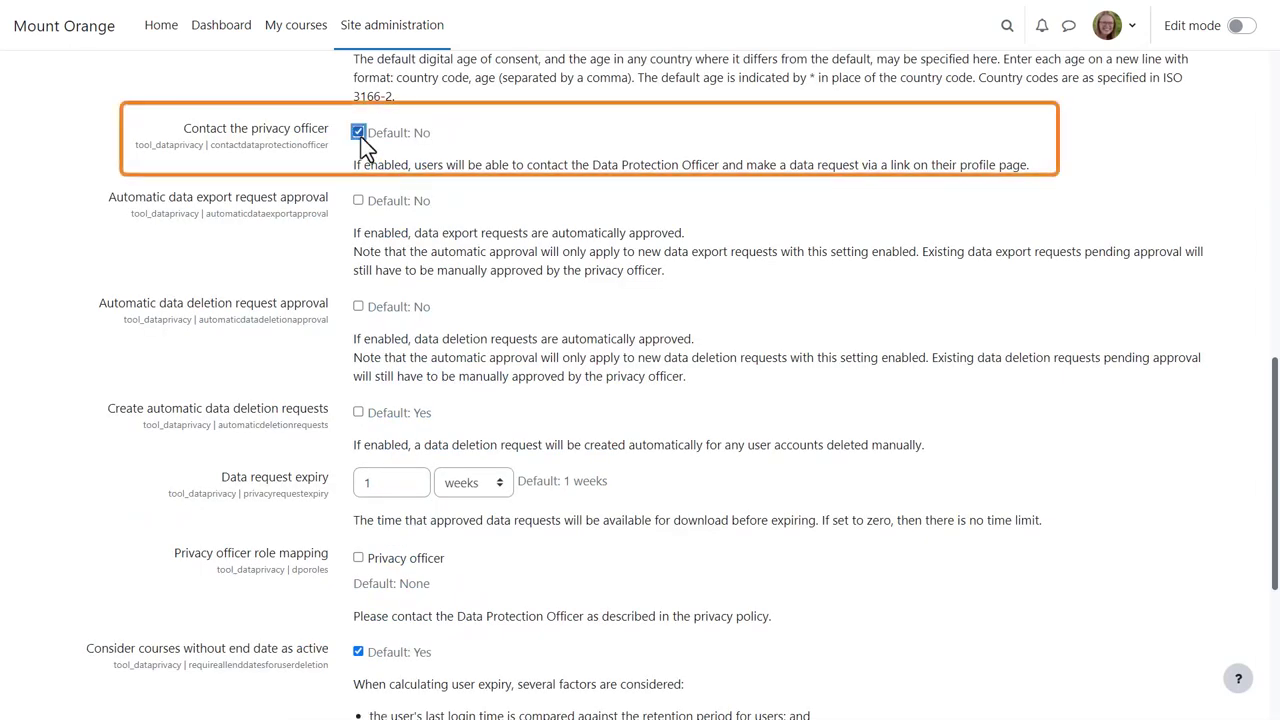
pyautogui.click(358, 558)
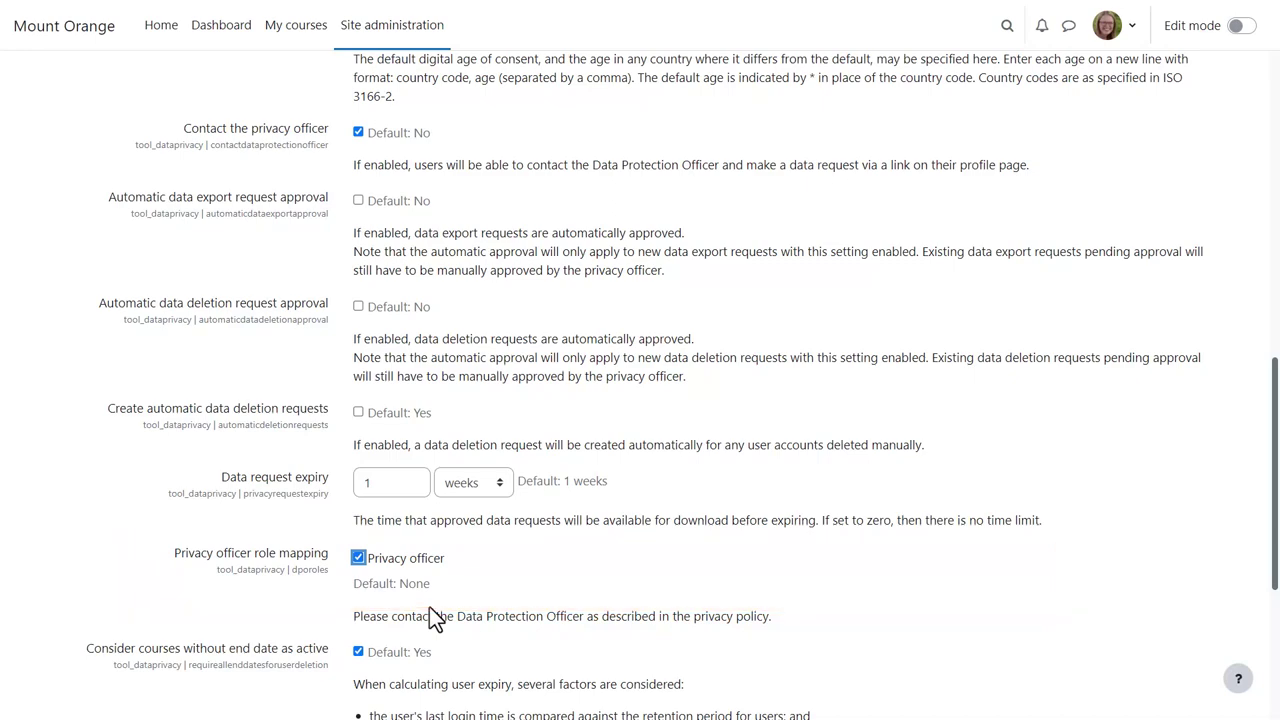
pyautogui.scroll(-2, 429, 606)
pyautogui.scroll(-4, 429, 608)
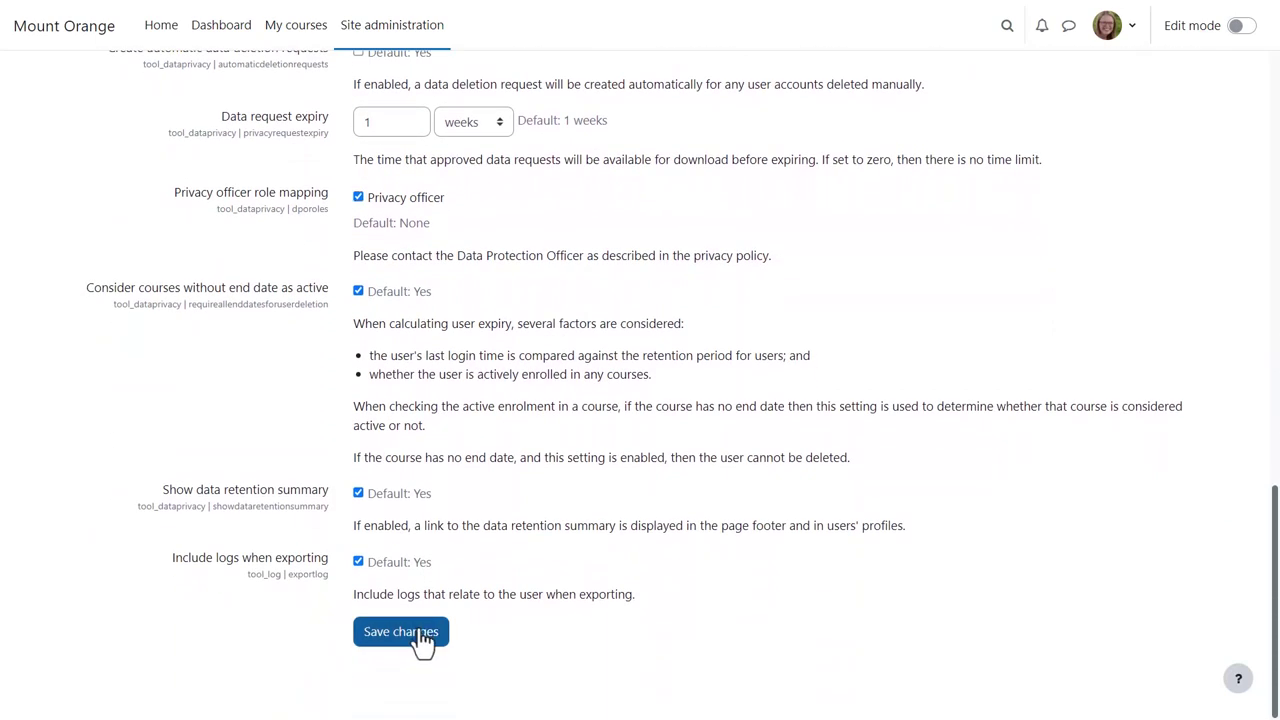
pyautogui.click(424, 640)
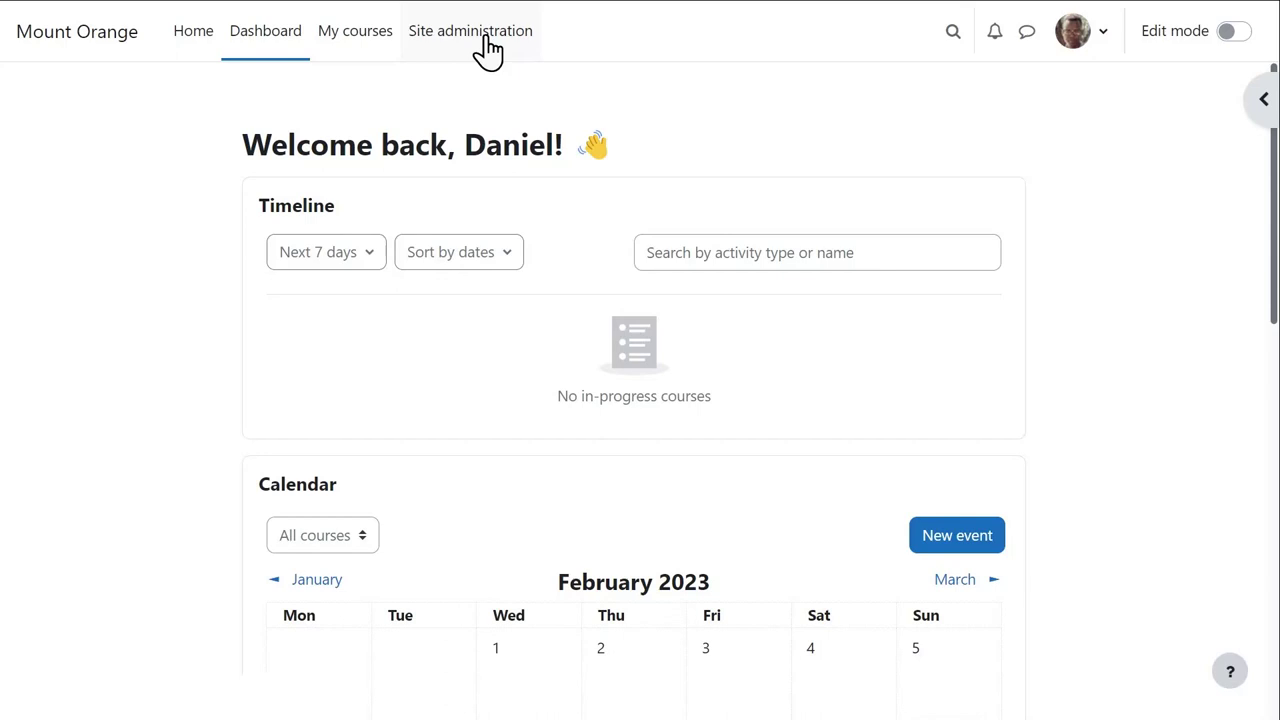
# Open the user administration options in the privacy officer's account and look through a student's profile page.
pyautogui.click(484, 36)
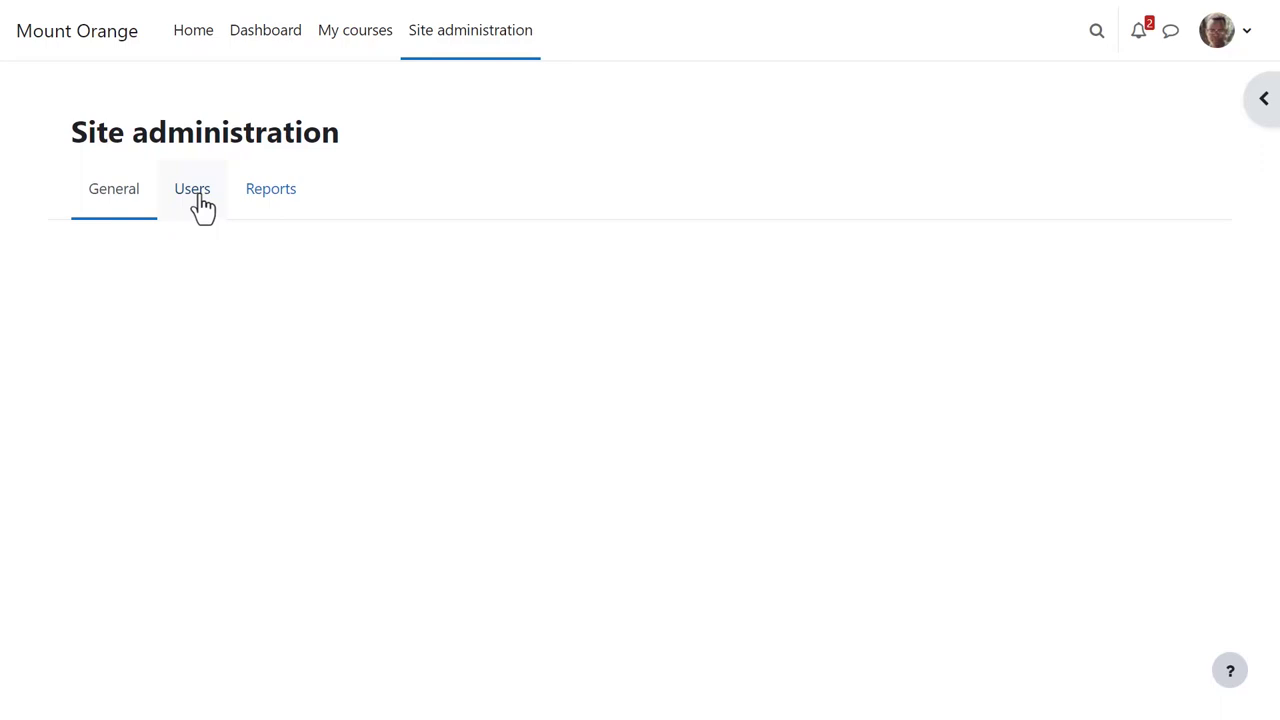
pyautogui.click(203, 208)
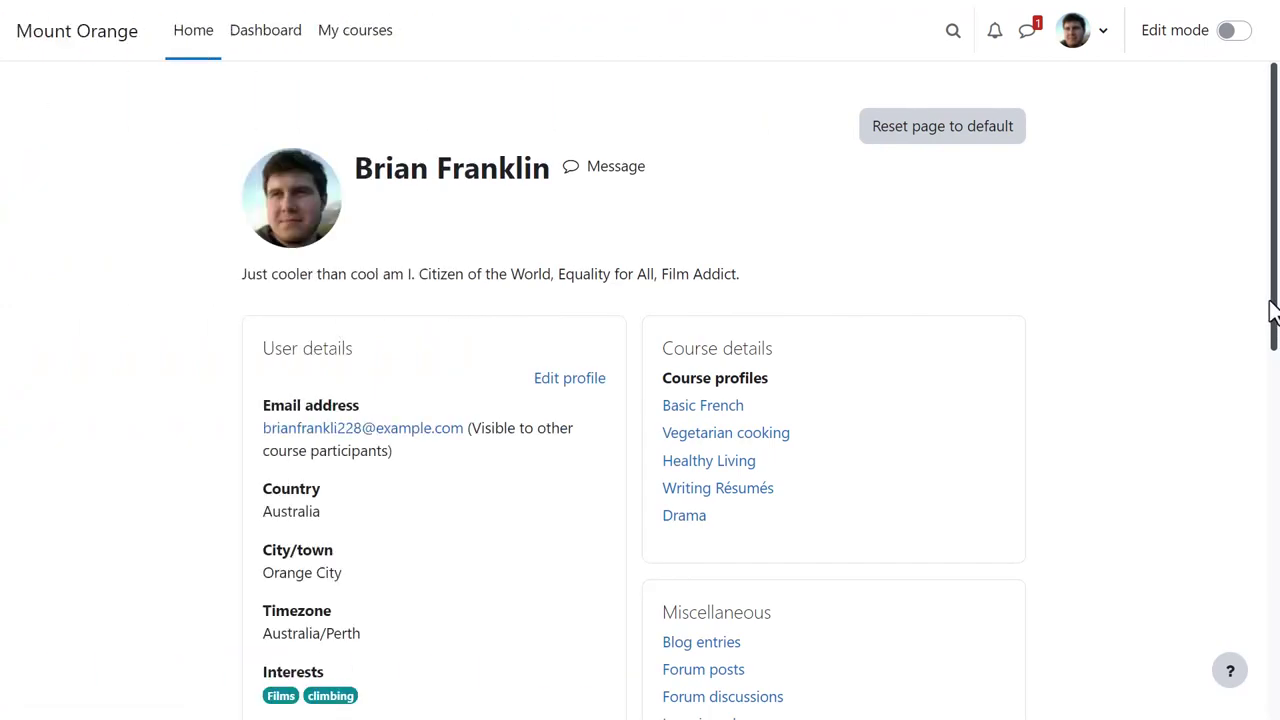
pyautogui.moveTo(1272, 312); pyautogui.dragTo(1272, 614)
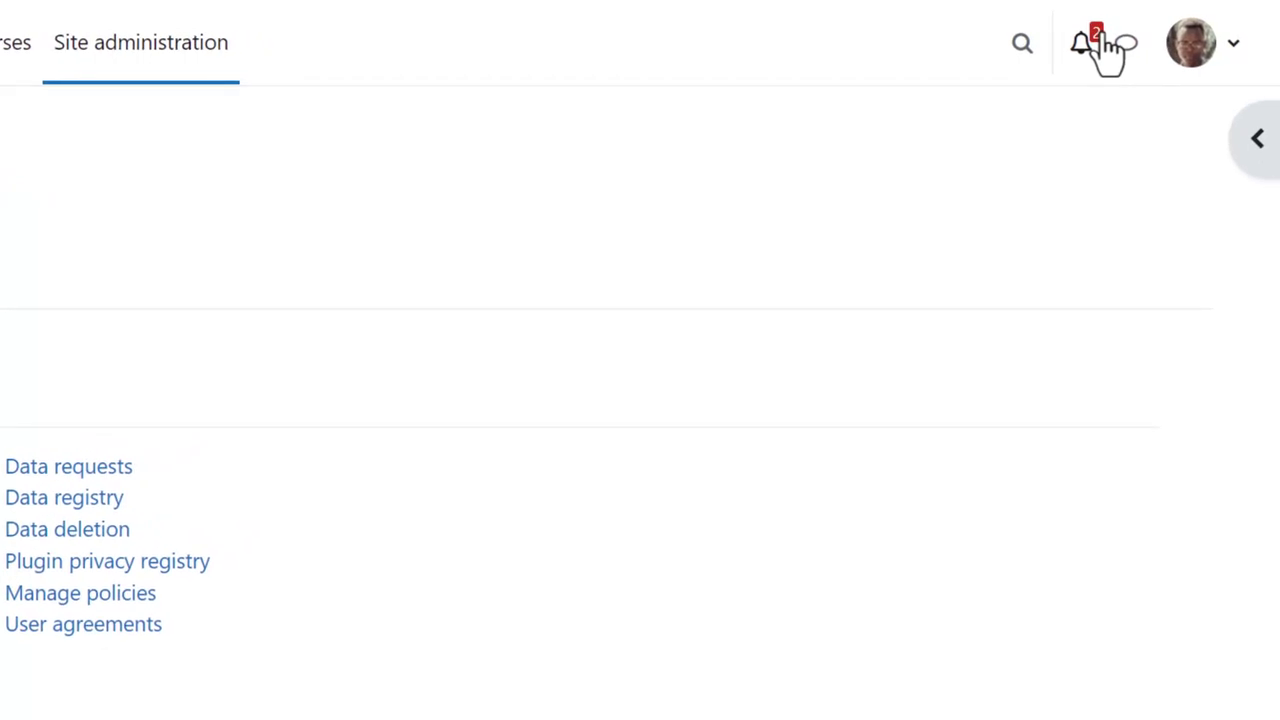
# Read the full notification for the new general inquiry data request.
pyautogui.click(1090, 45)
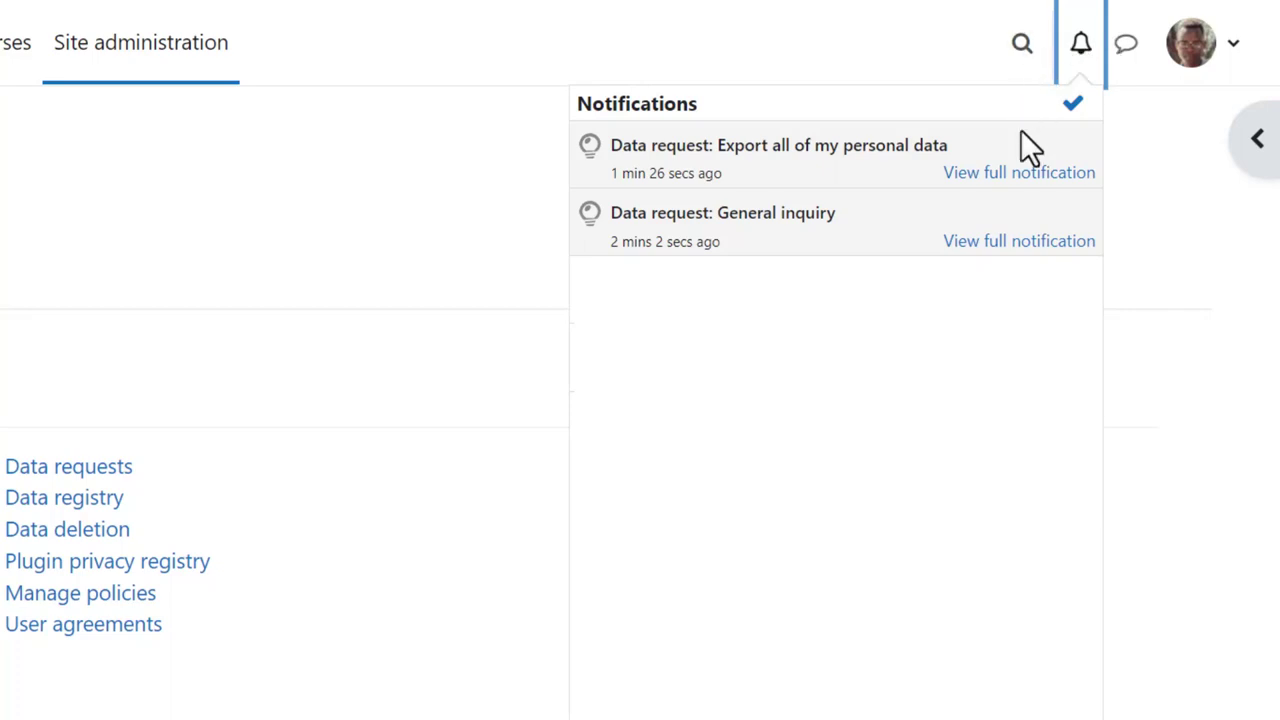
pyautogui.click(1025, 243)
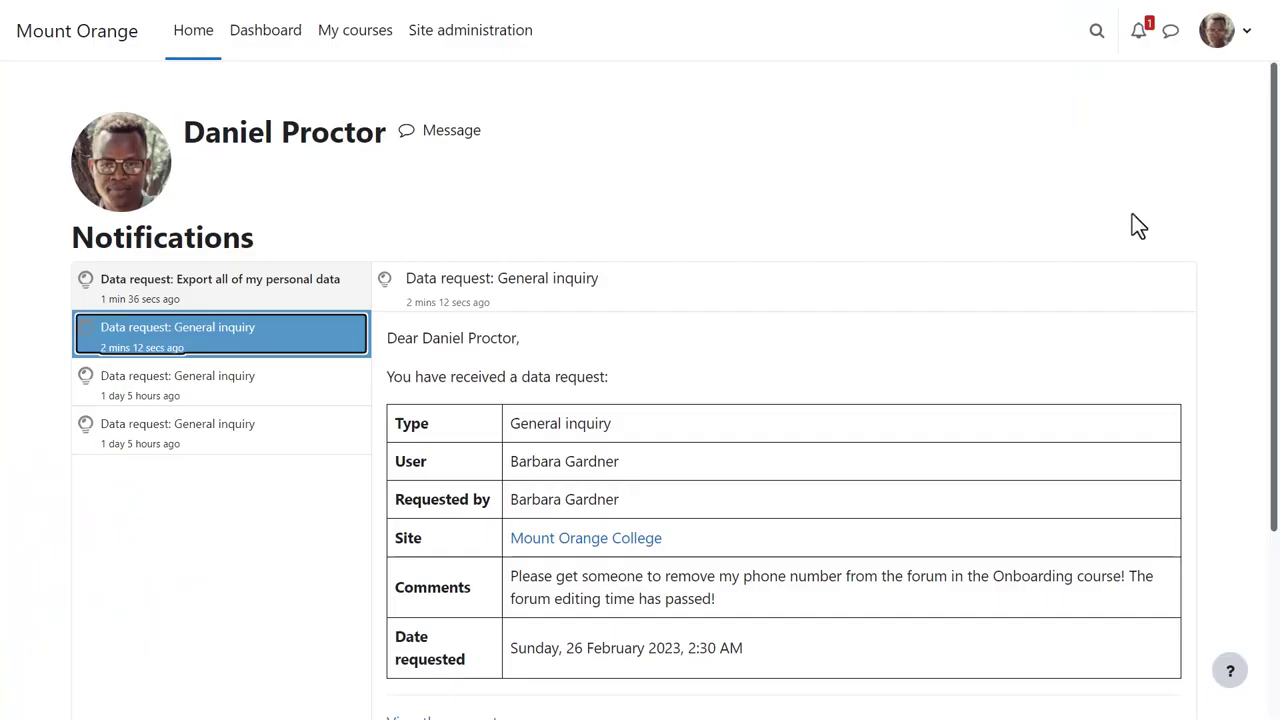
pyautogui.moveTo(1270, 380); pyautogui.dragTo(1257, 591)
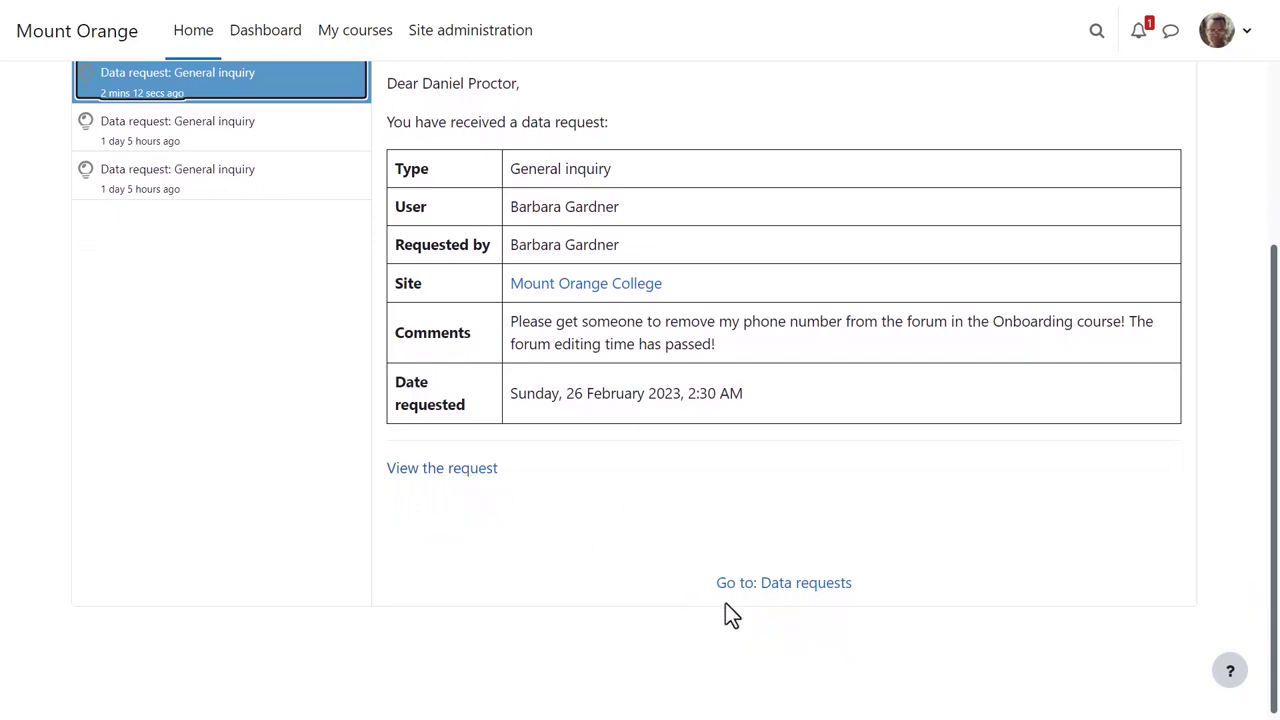
# Go to the data requests list and mark the pending message request about removing a phone number as complete.
pyautogui.click(749, 590)
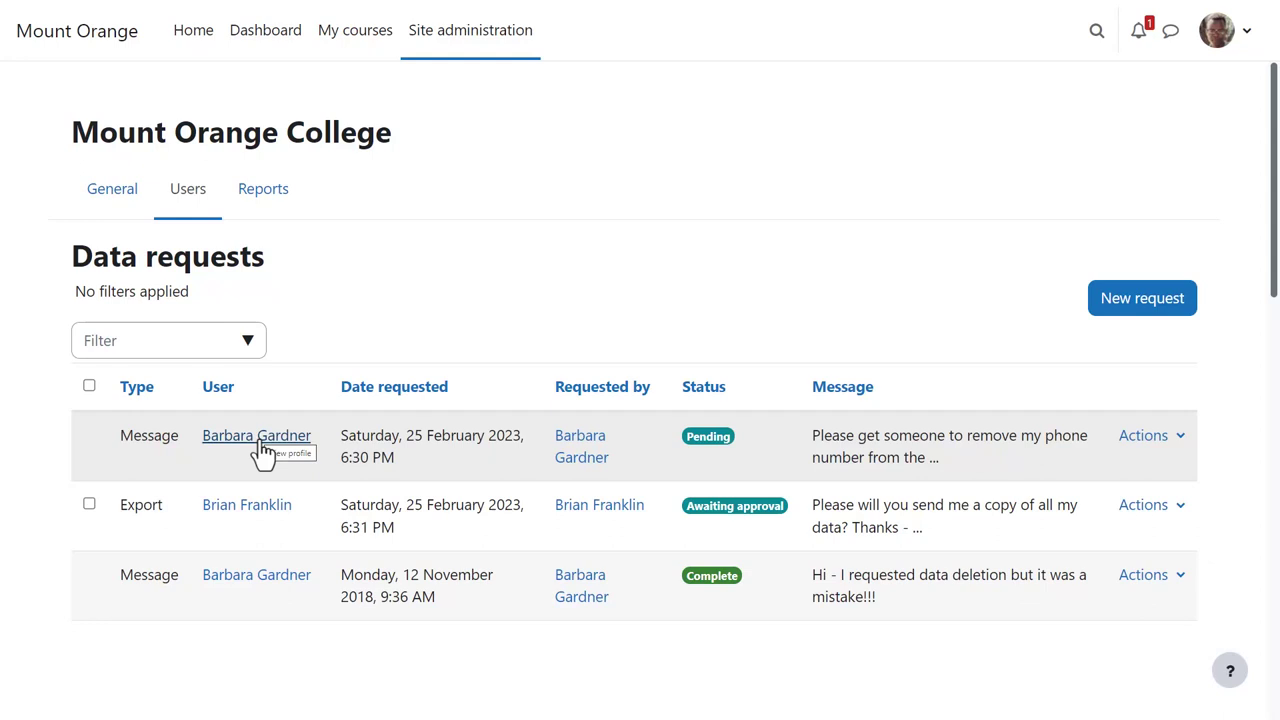
pyautogui.click(1174, 445)
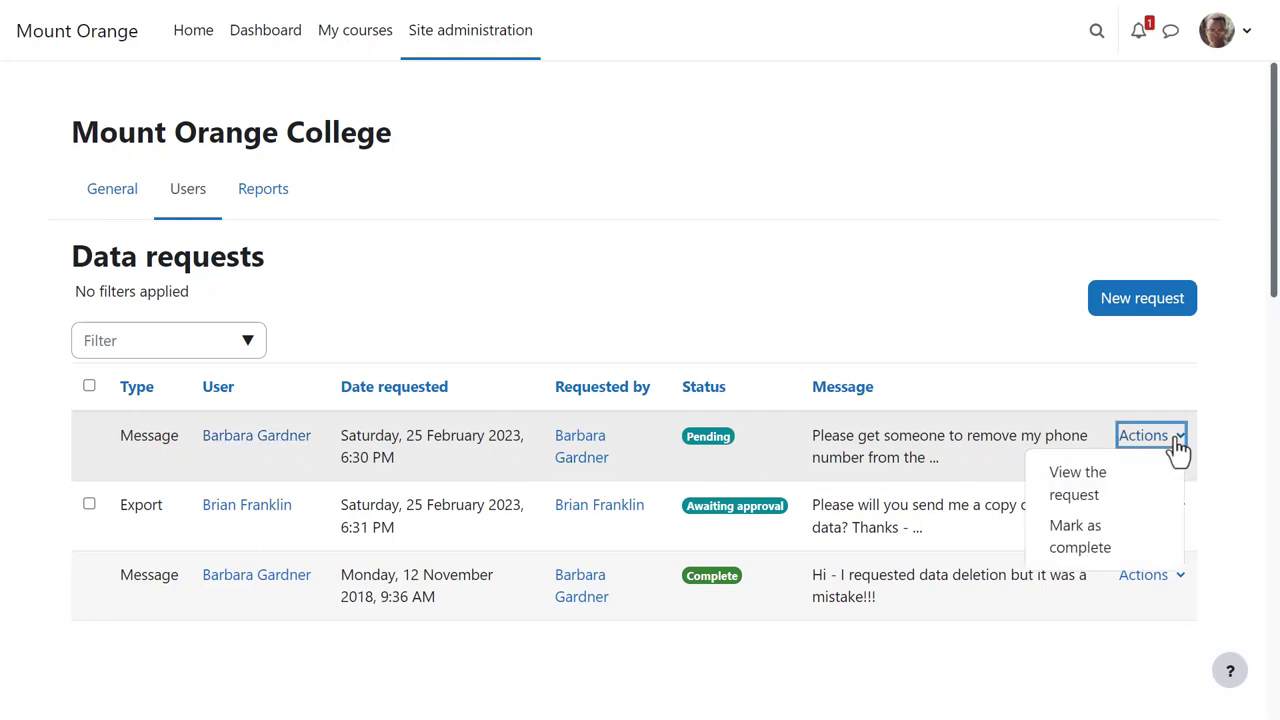
pyautogui.click(1102, 537)
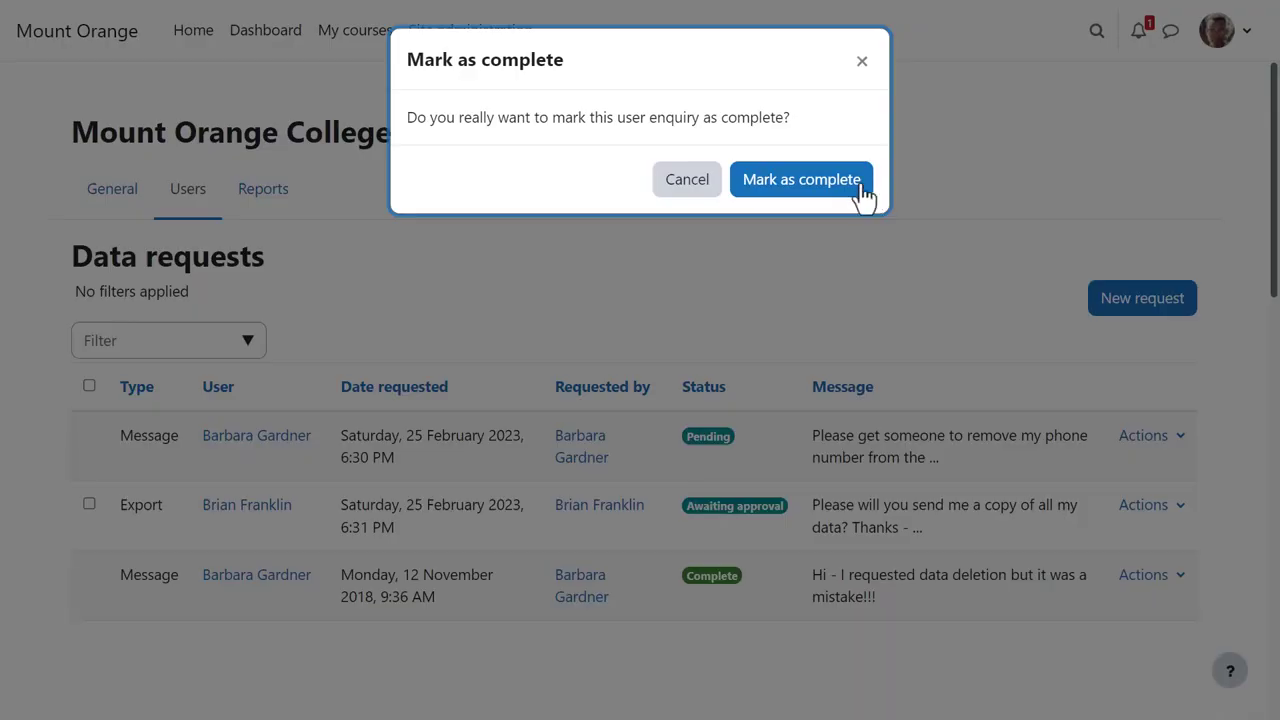
pyautogui.click(852, 193)
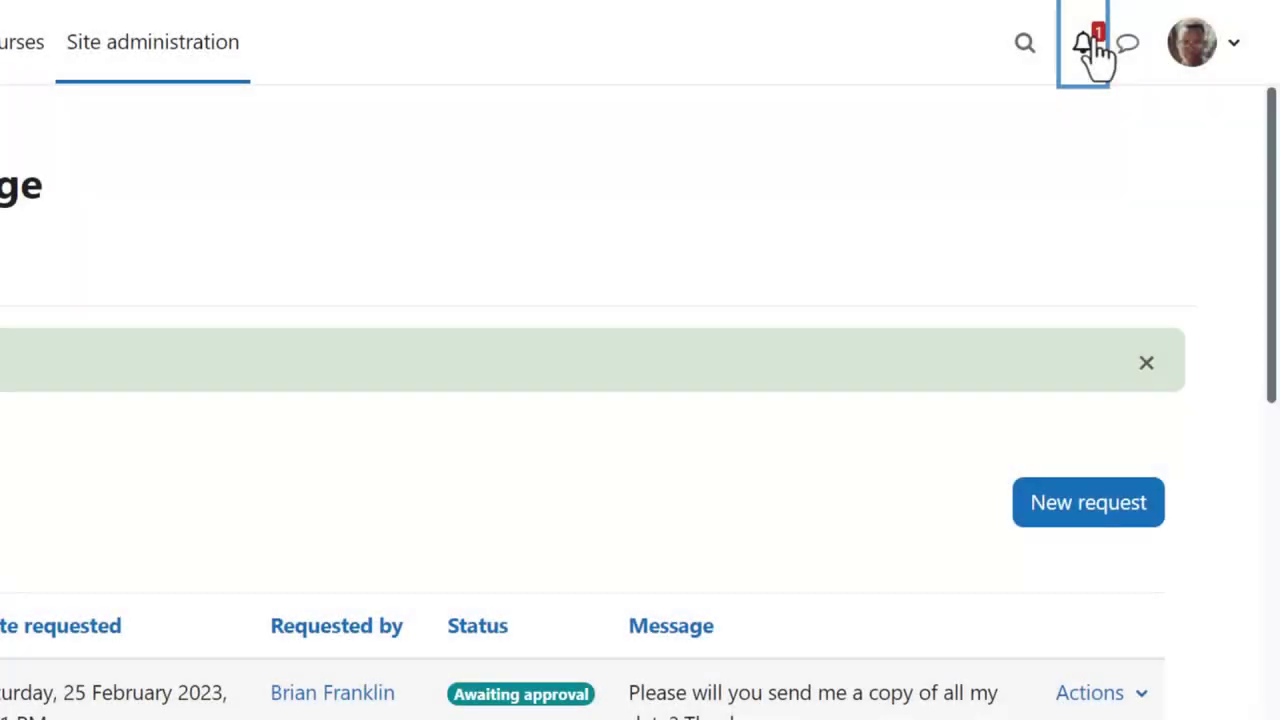
# Read the full notification for the "Export all of my personal data" request.
pyautogui.click(1099, 44)
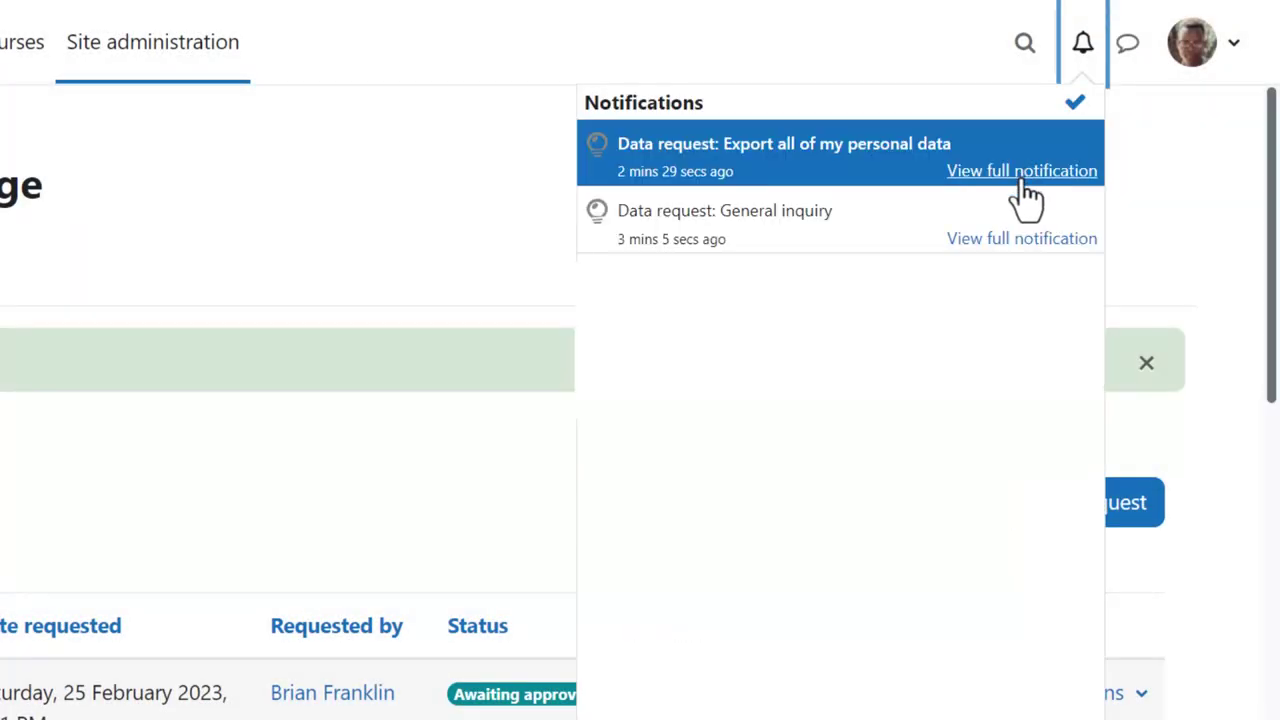
pyautogui.click(1022, 178)
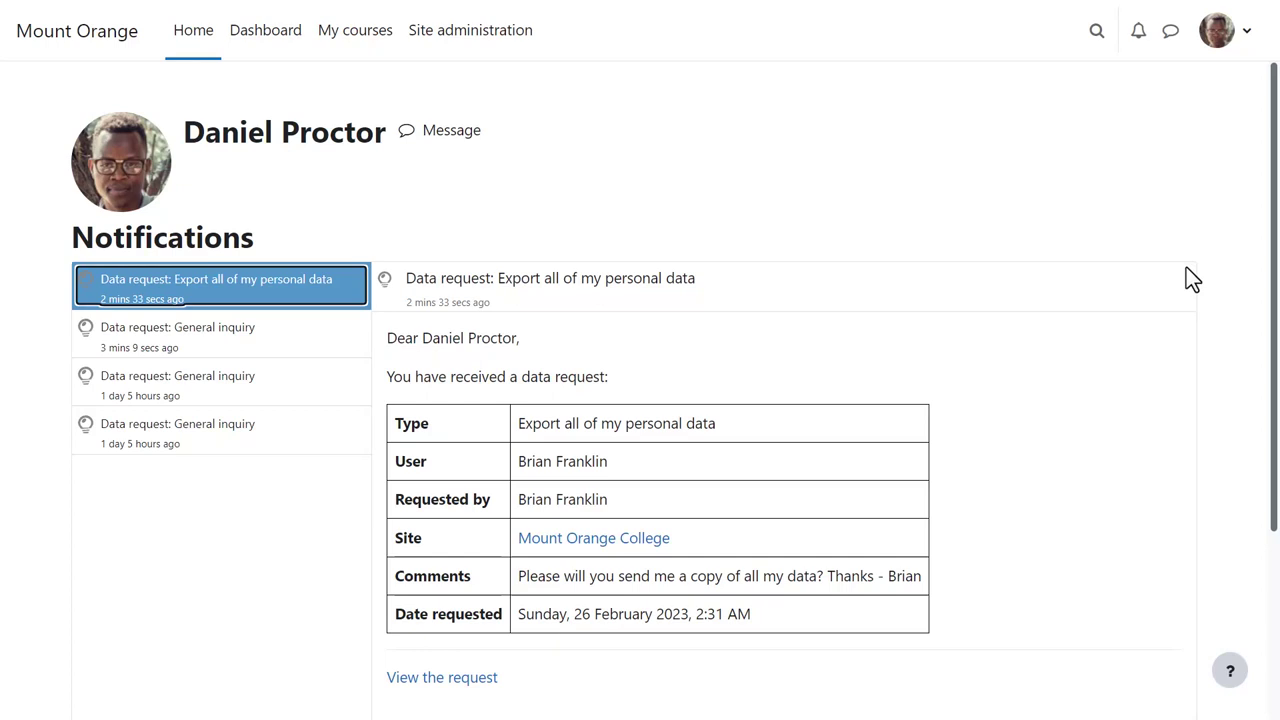
pyautogui.scroll(-2, 1186, 267)
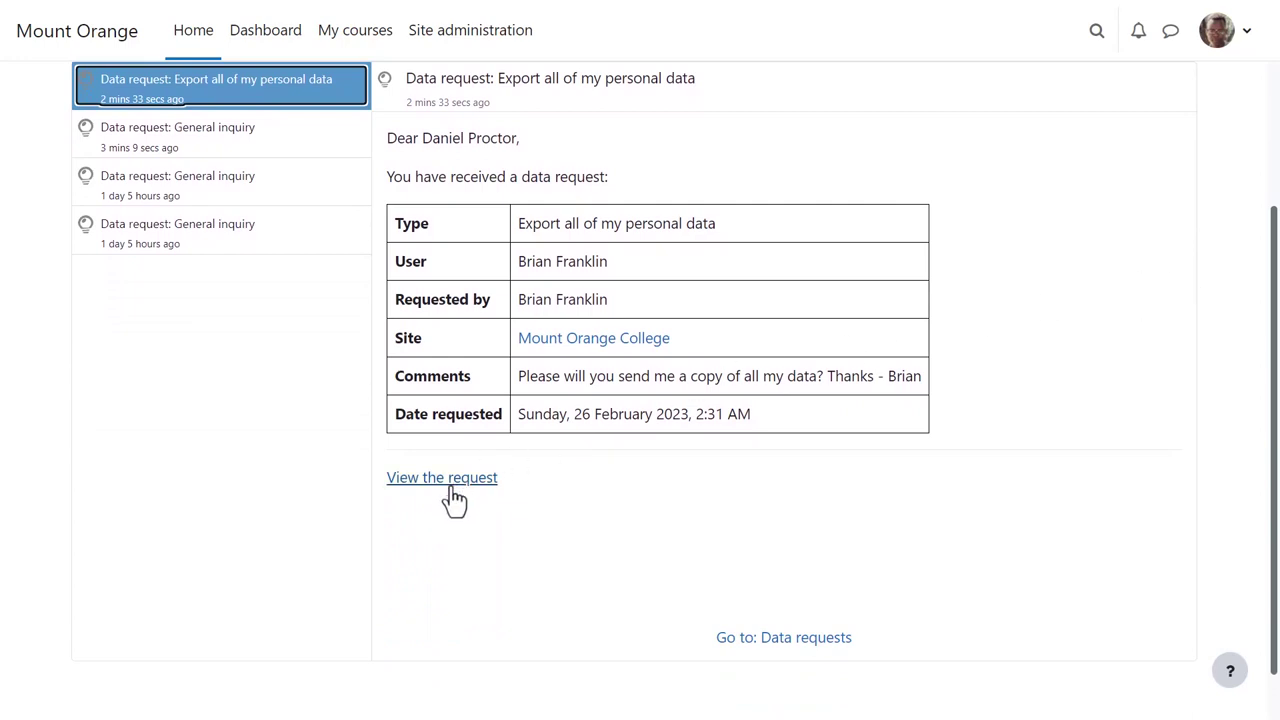
# Go to the data requests list and approve the export request that is awaiting approval.
pyautogui.click(762, 640)
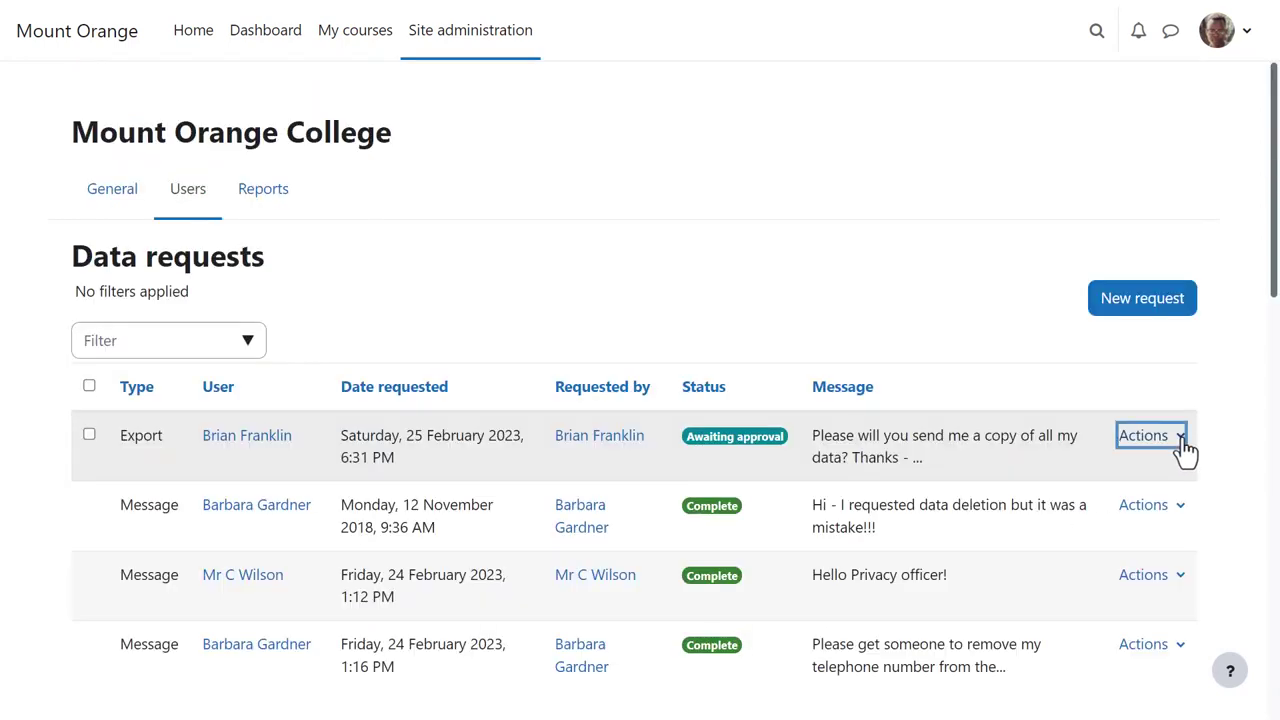
pyautogui.click(1178, 445)
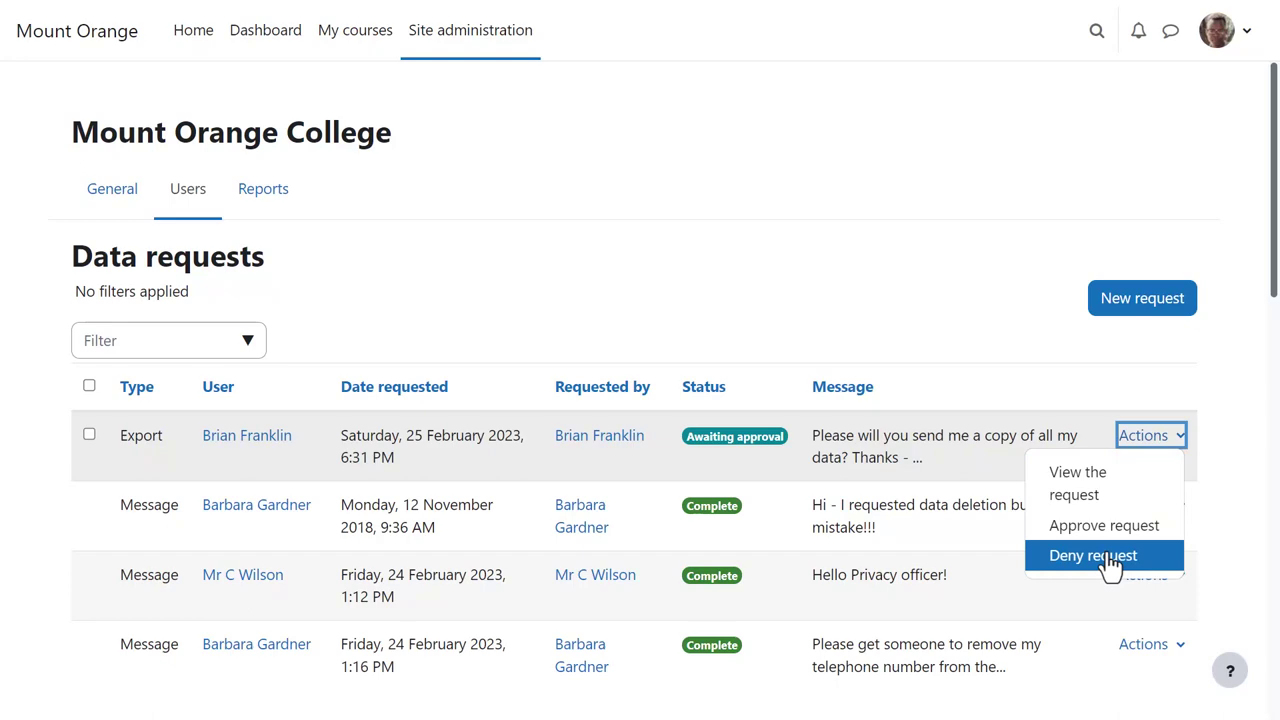
pyautogui.click(1086, 503)
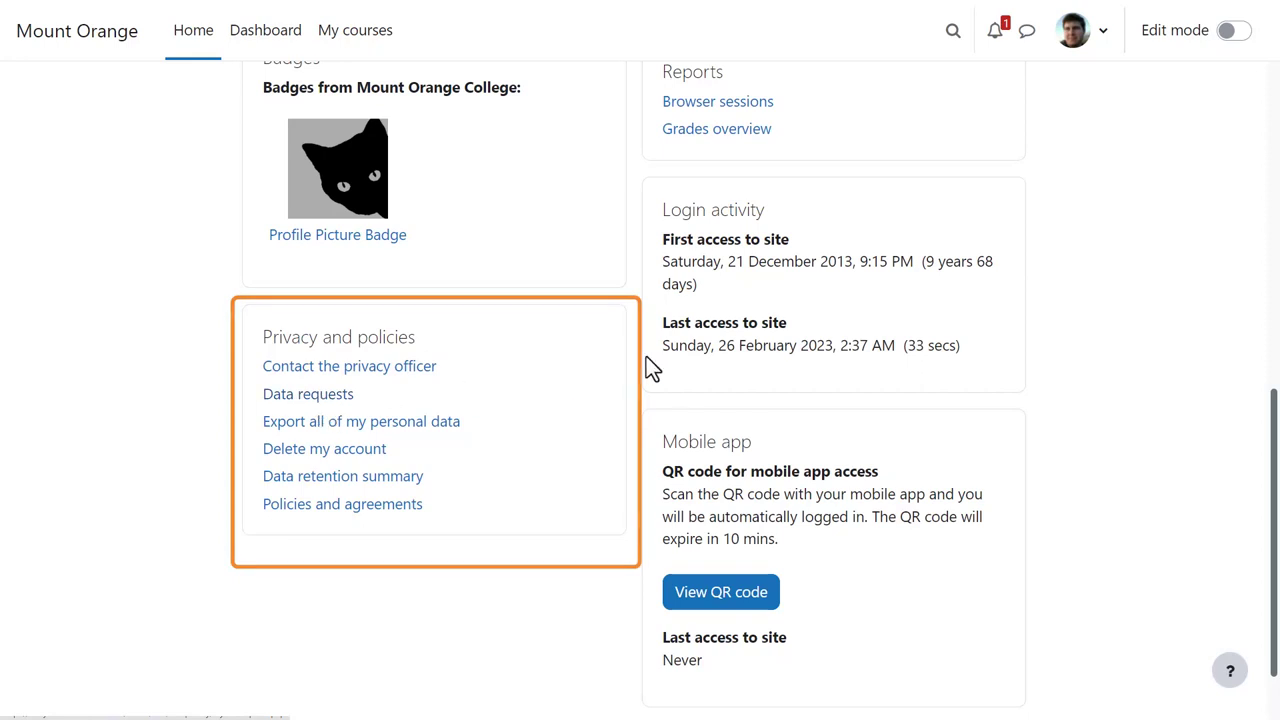
# In the requesting user's account, open the full export notification, follow its download link and show the actions for the export request.
pyautogui.click(997, 32)
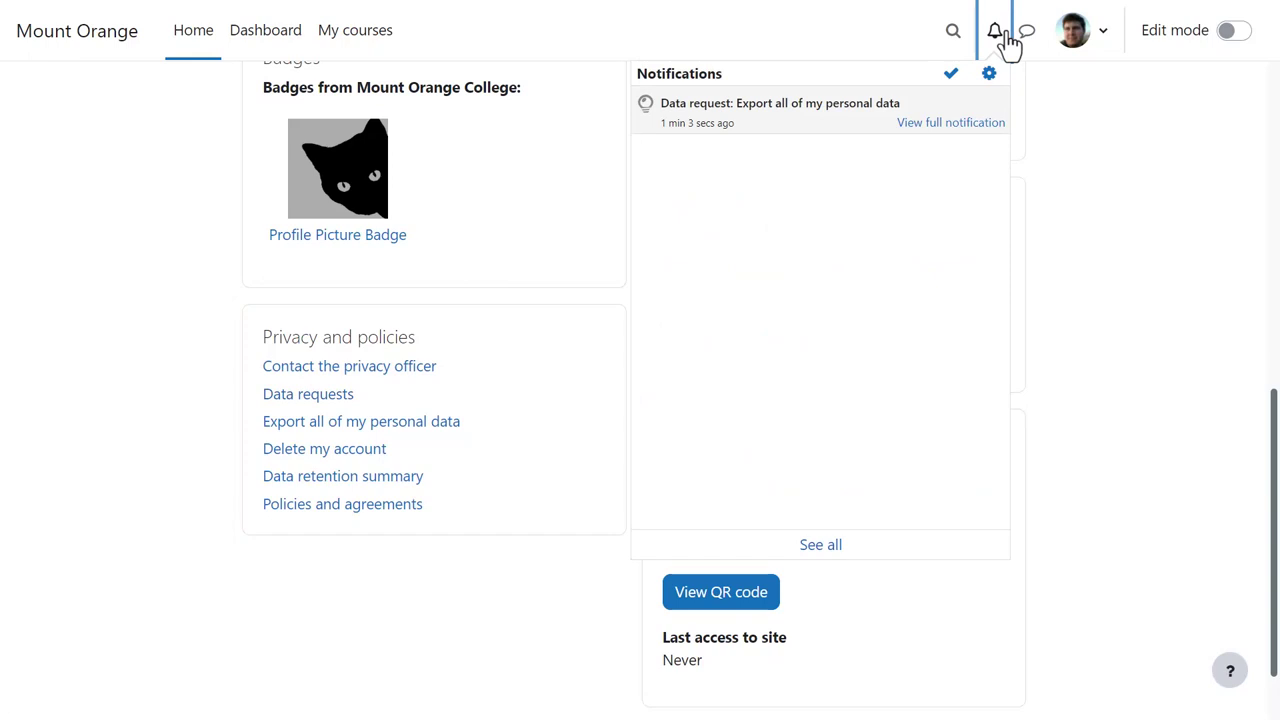
pyautogui.click(940, 123)
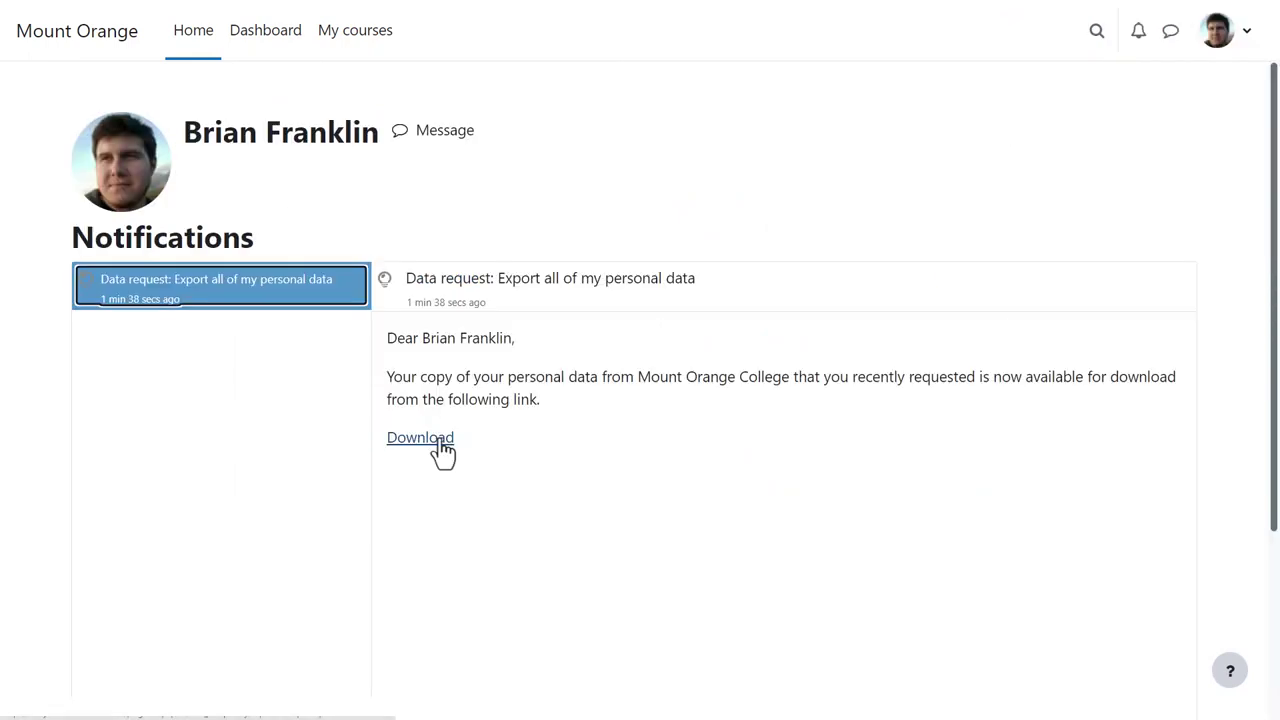
pyautogui.click(420, 438)
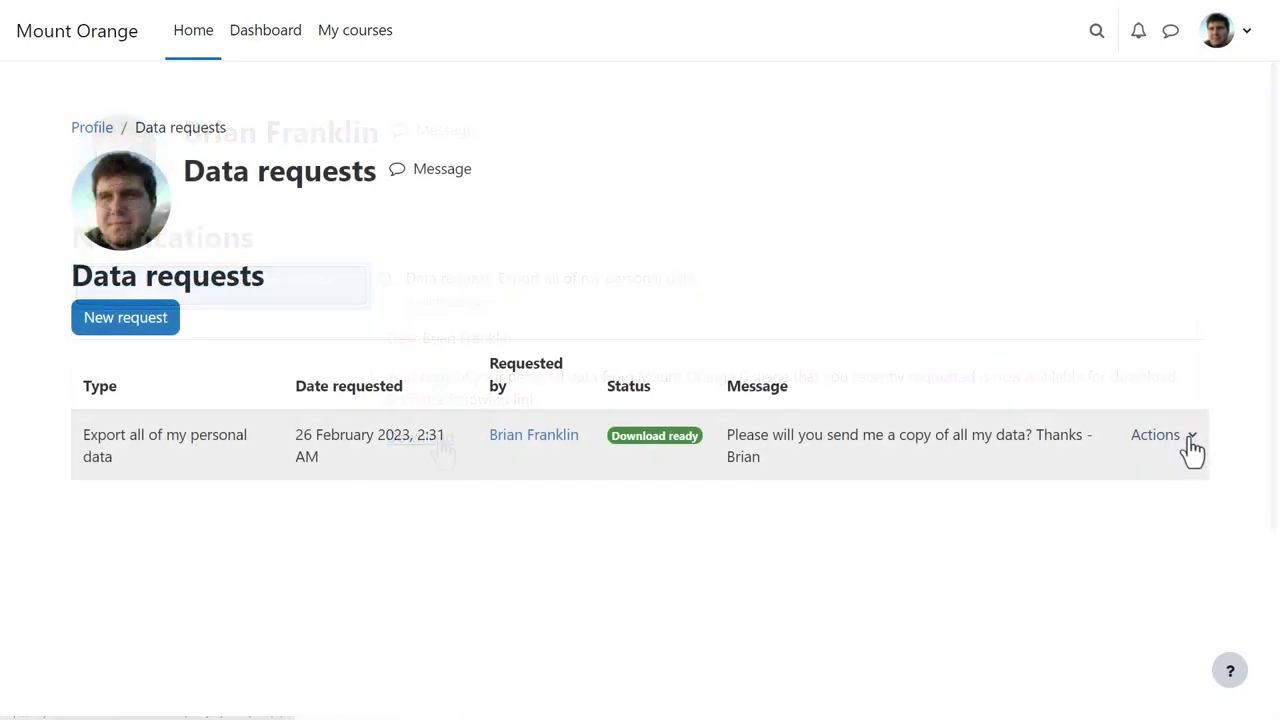
pyautogui.click(1188, 440)
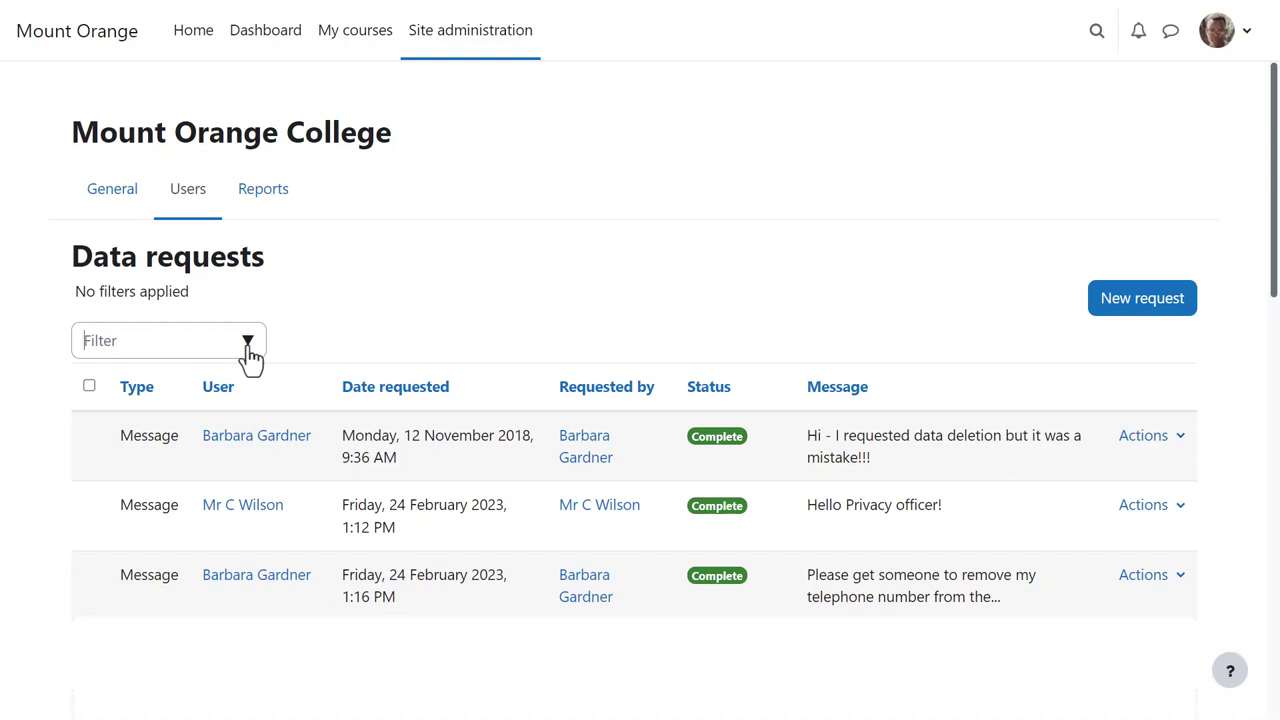
# In the privacy officer's account, filter the data requests by Type: Export and Status: Download ready.
pyautogui.click(250, 352)
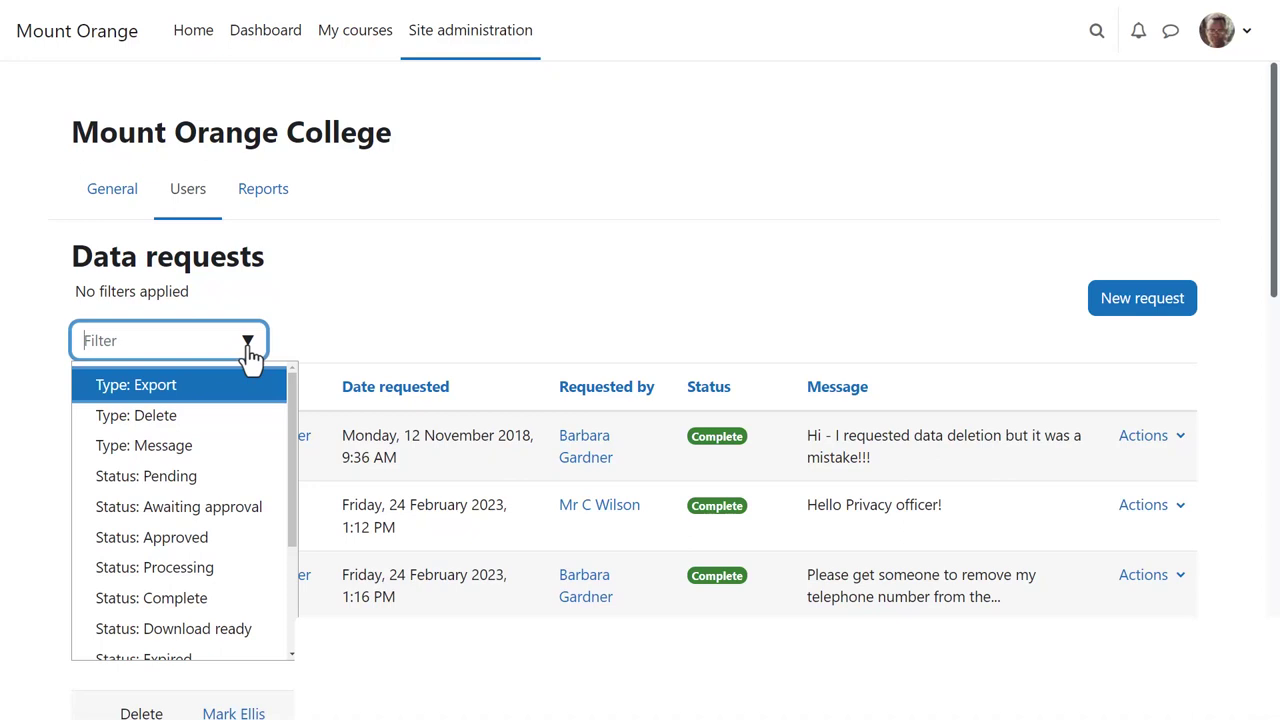
pyautogui.click(215, 395)
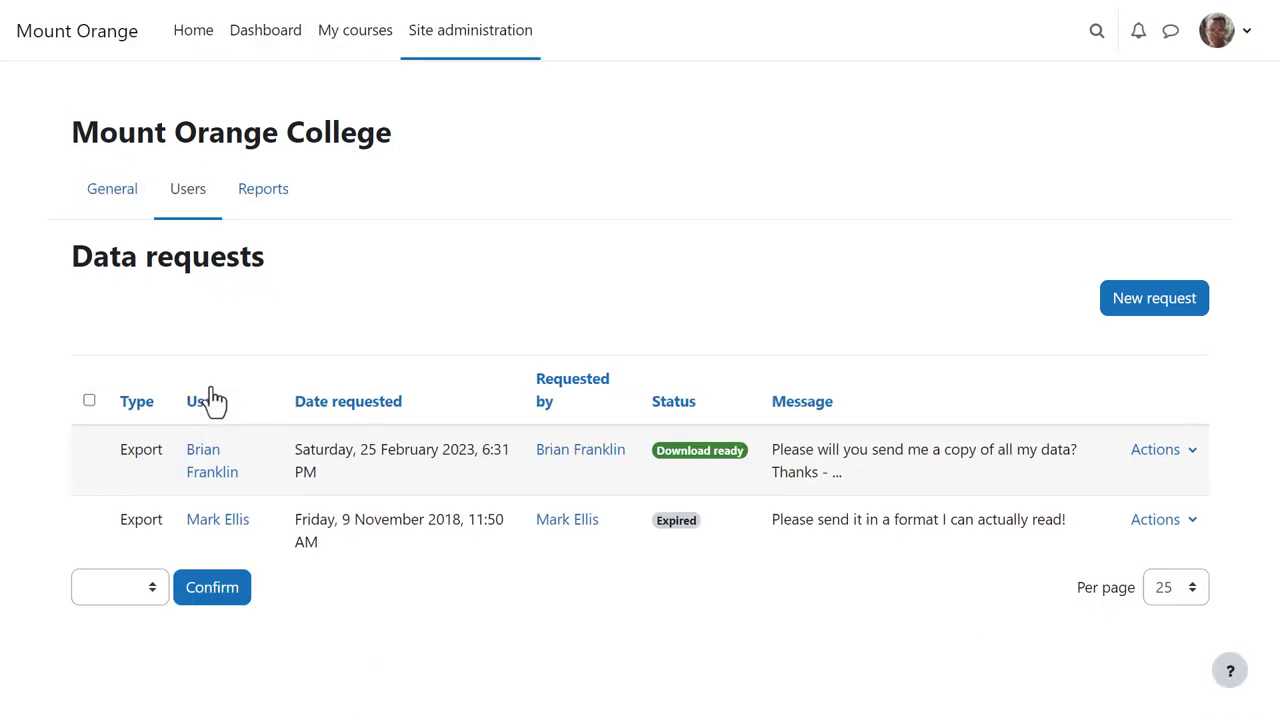
pyautogui.click(248, 350)
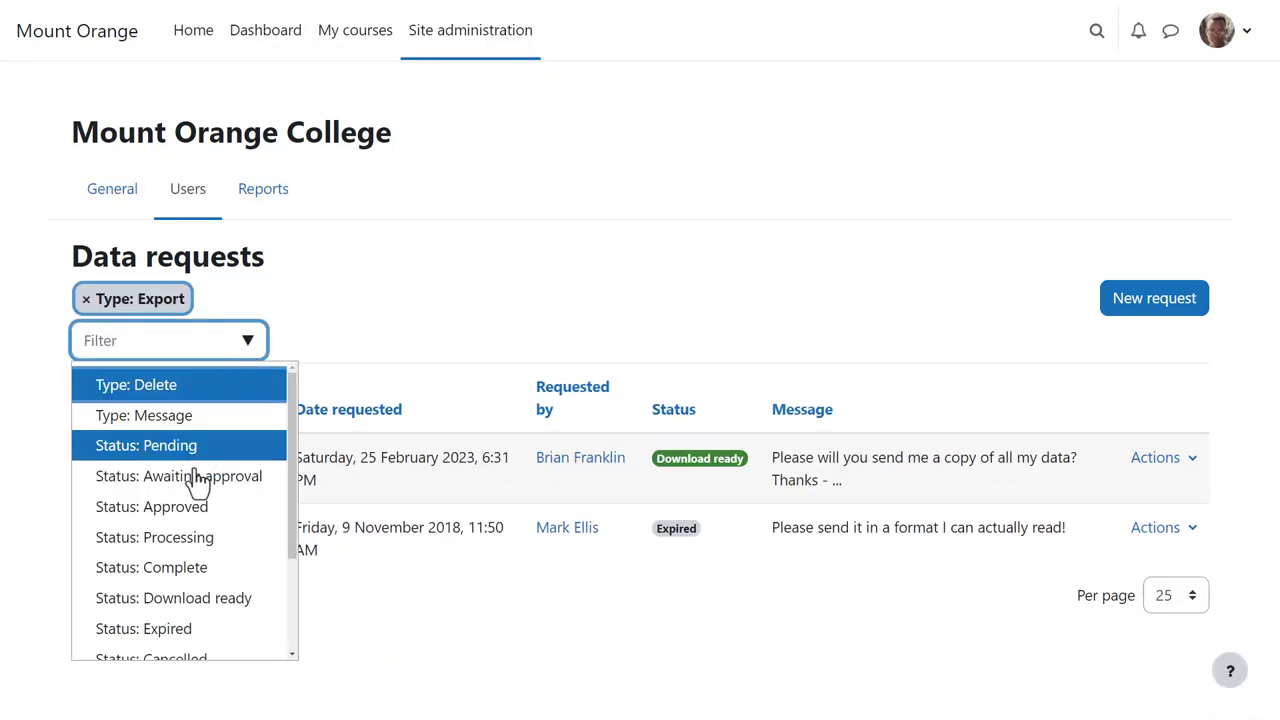
pyautogui.click(200, 599)
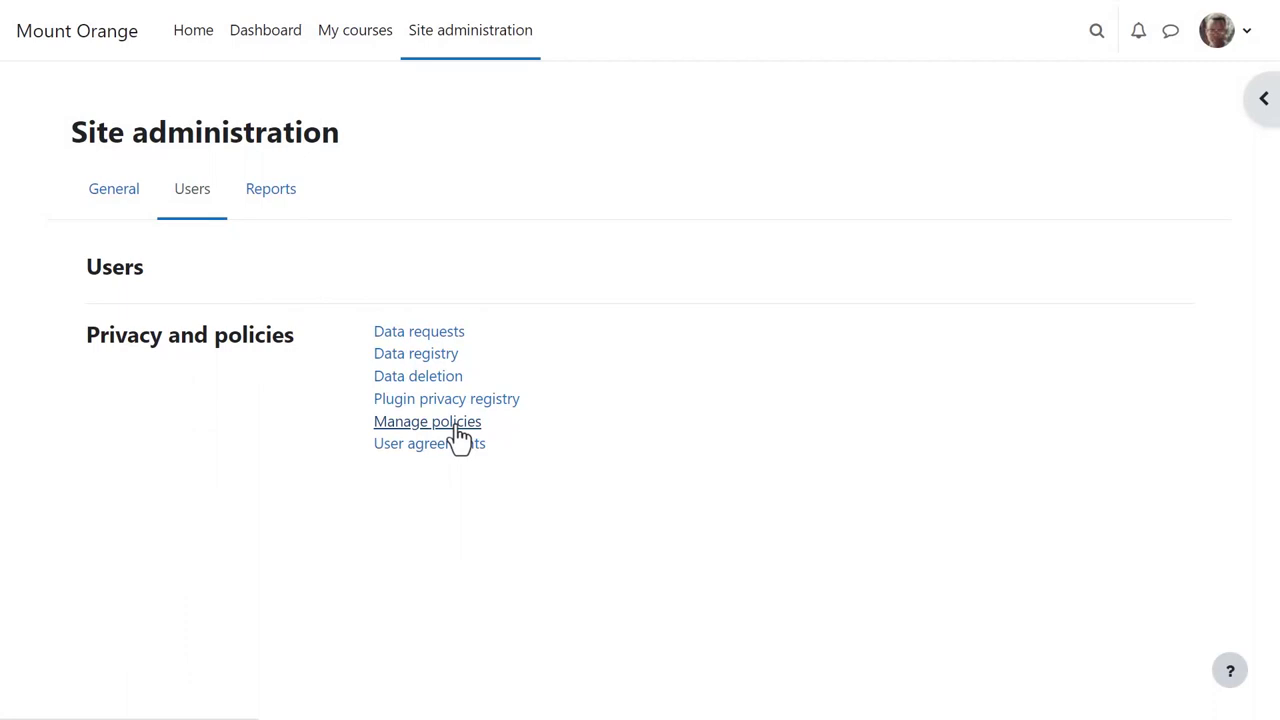
# Go to policy management and look at the actions available for the Cookie statement policy.
pyautogui.click(459, 428)
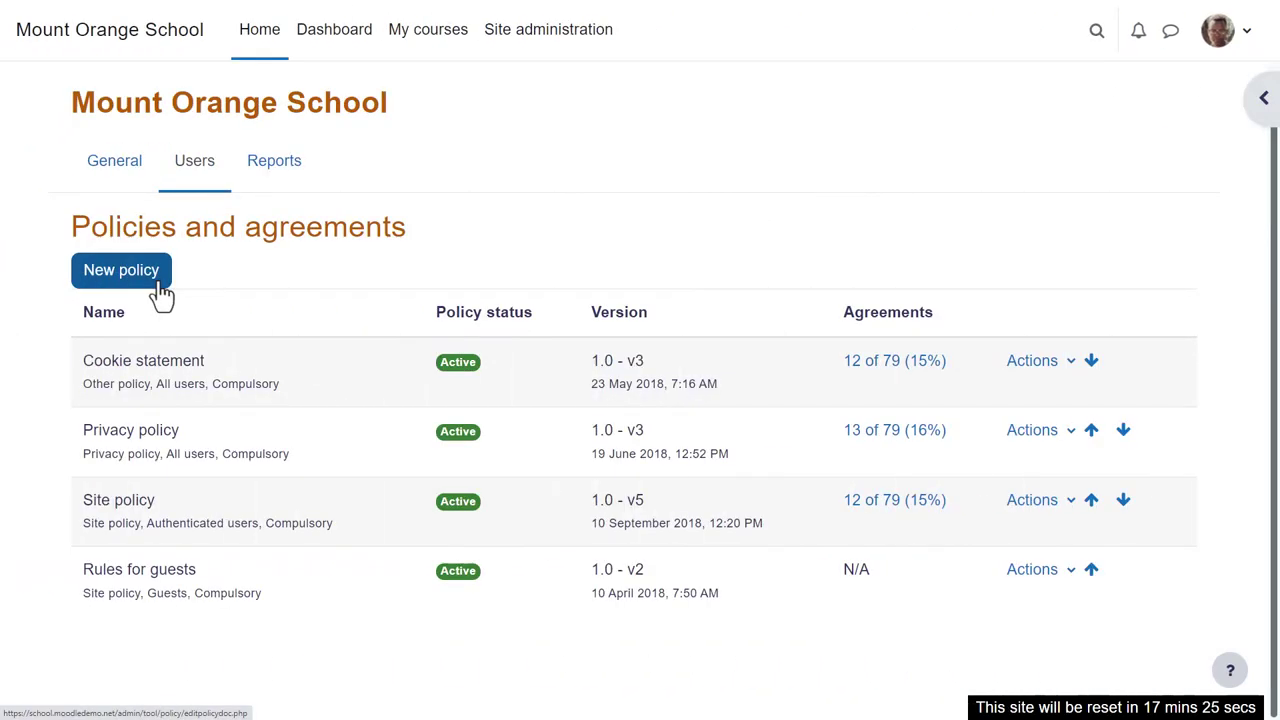
pyautogui.click(1070, 372)
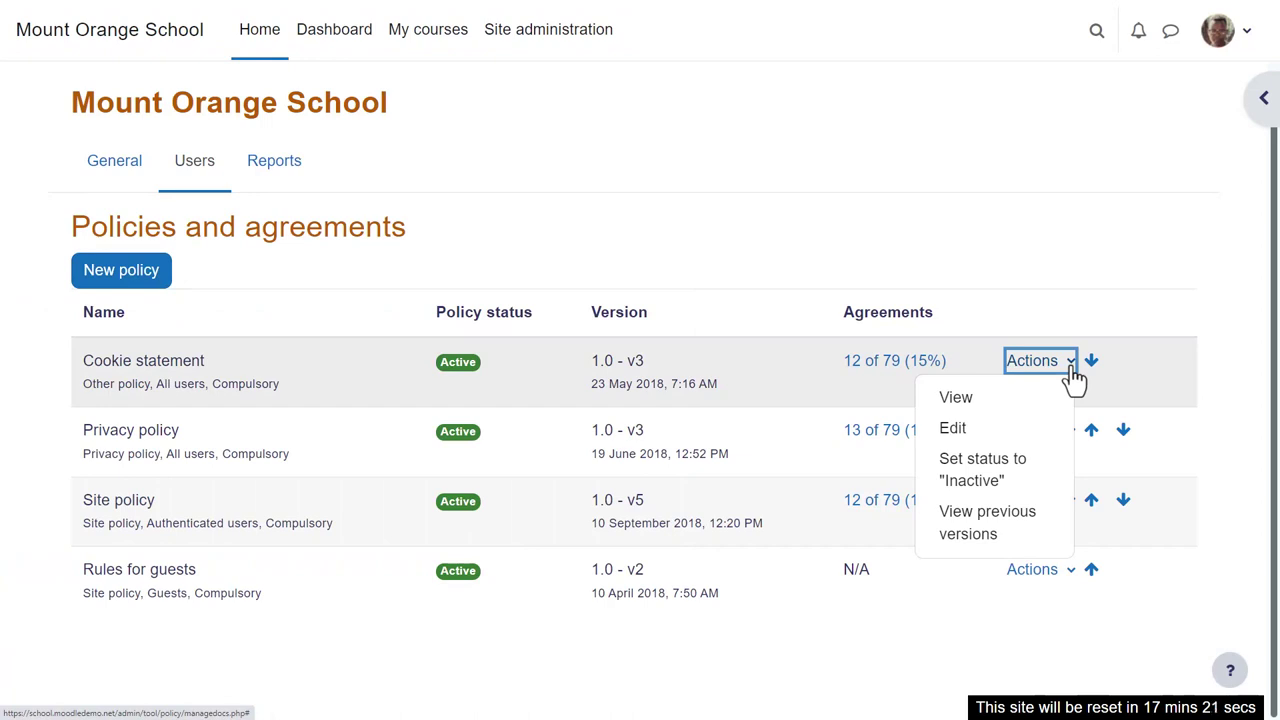
pyautogui.click(1072, 372)
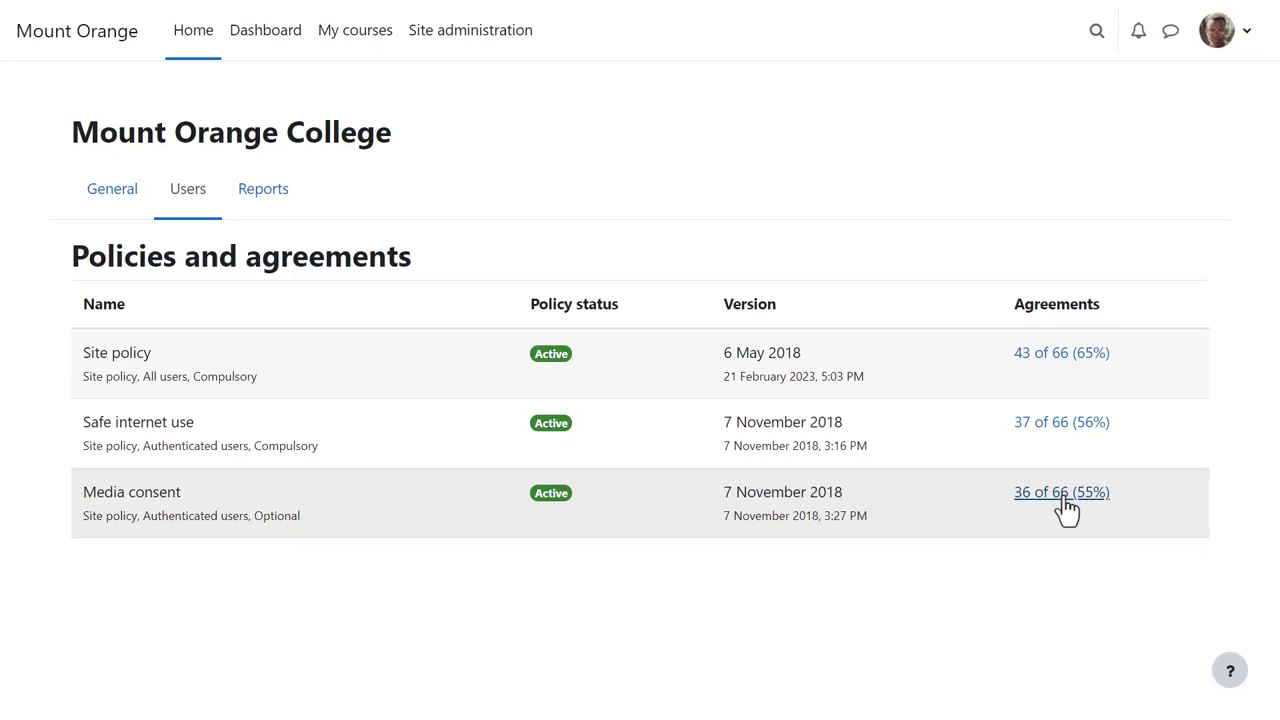
# Open the Media consent agreements and withdraw the highlighted learner's accepted consent with the remark "Requested by social worker".
pyautogui.click(1068, 510)
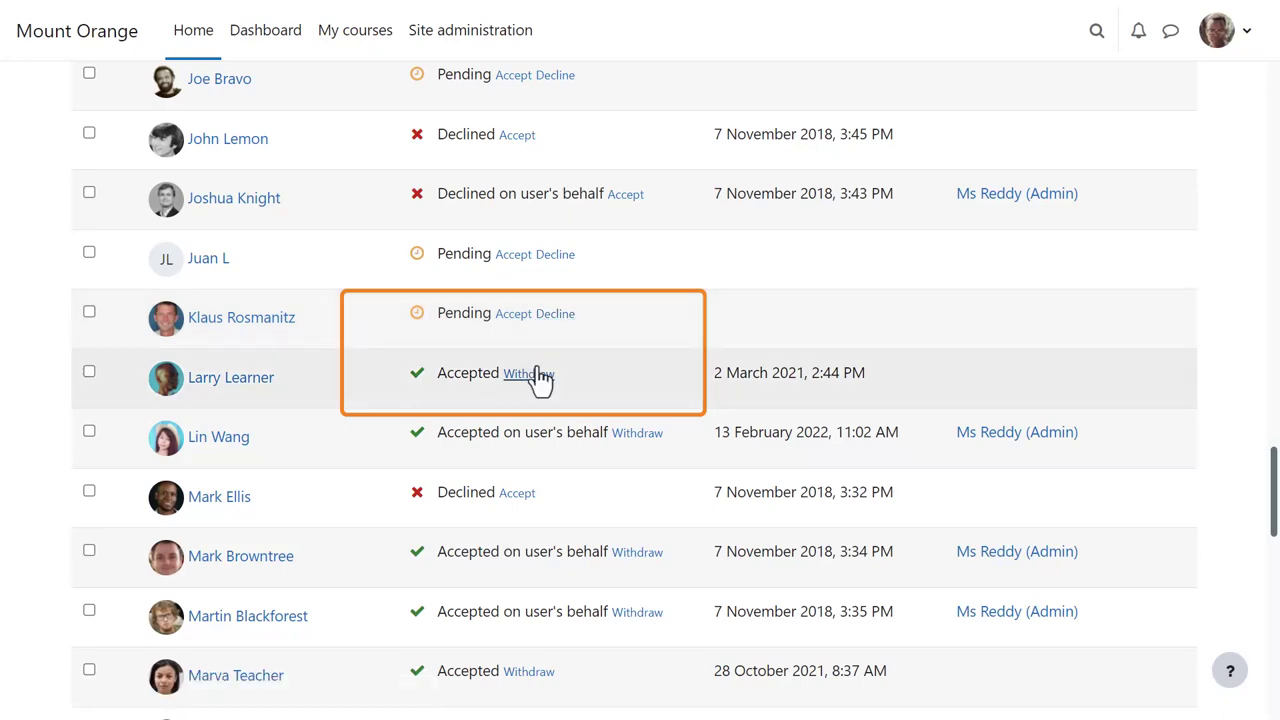
pyautogui.click(530, 374)
pyautogui.write('Requested by social worker')
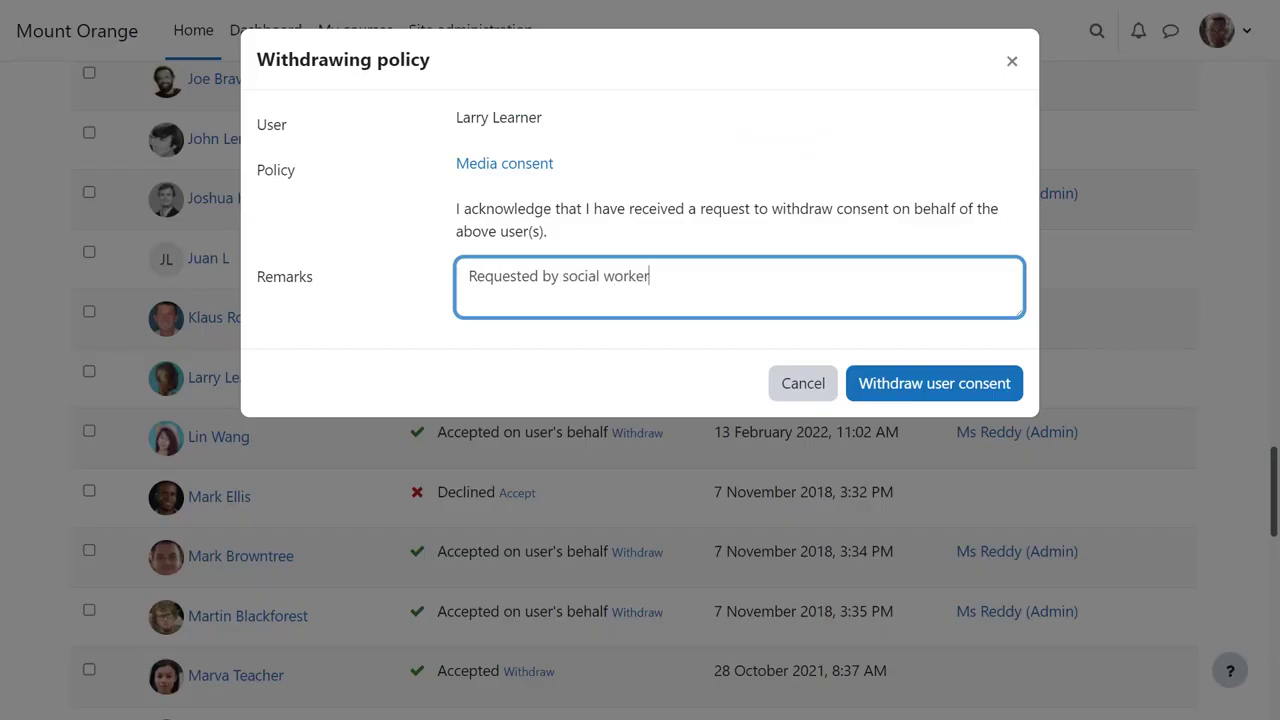
pyautogui.click(888, 395)
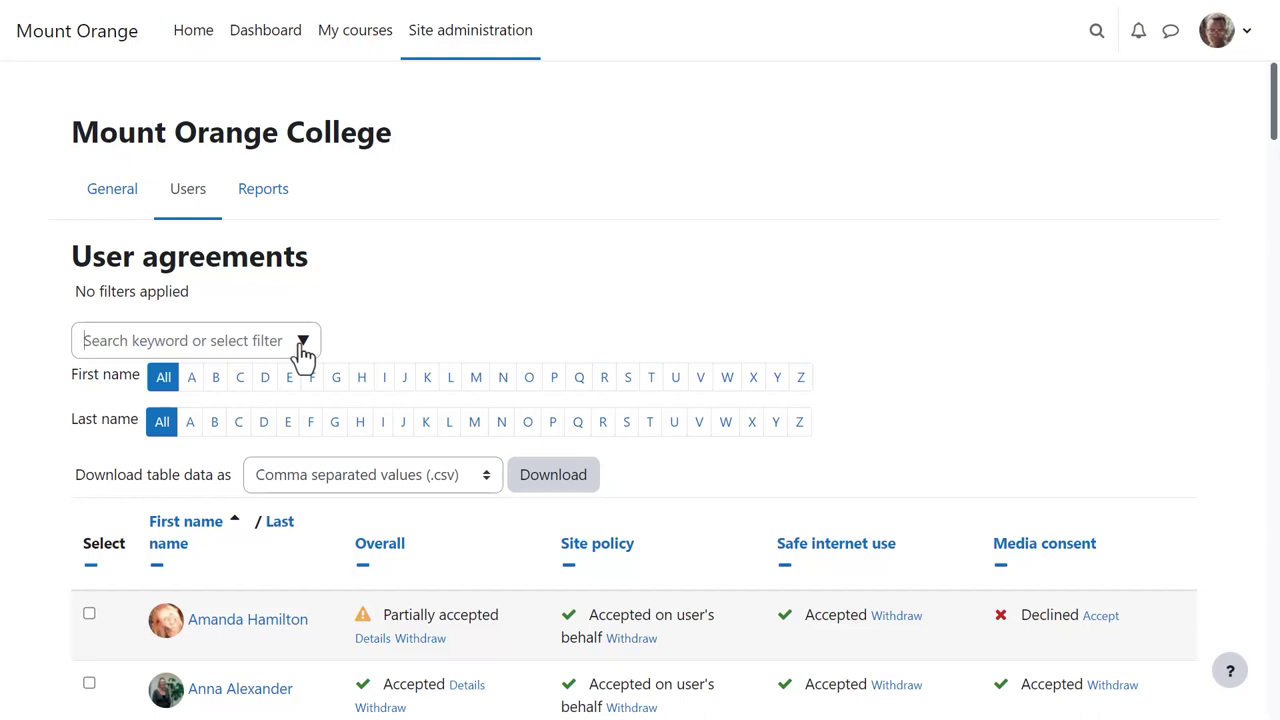
# Filter the user agreements by Policy: Safe internet use and Status: Agreed, and look through the list.
pyautogui.click(302, 348)
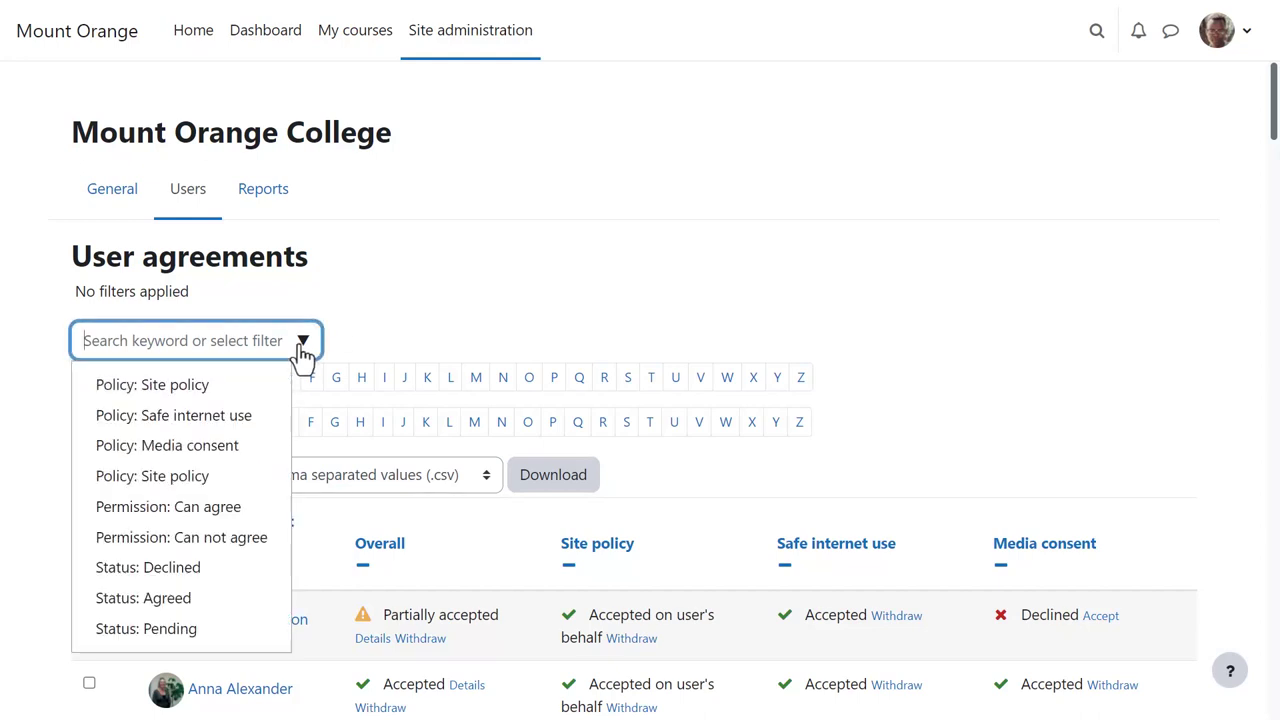
pyautogui.click(257, 418)
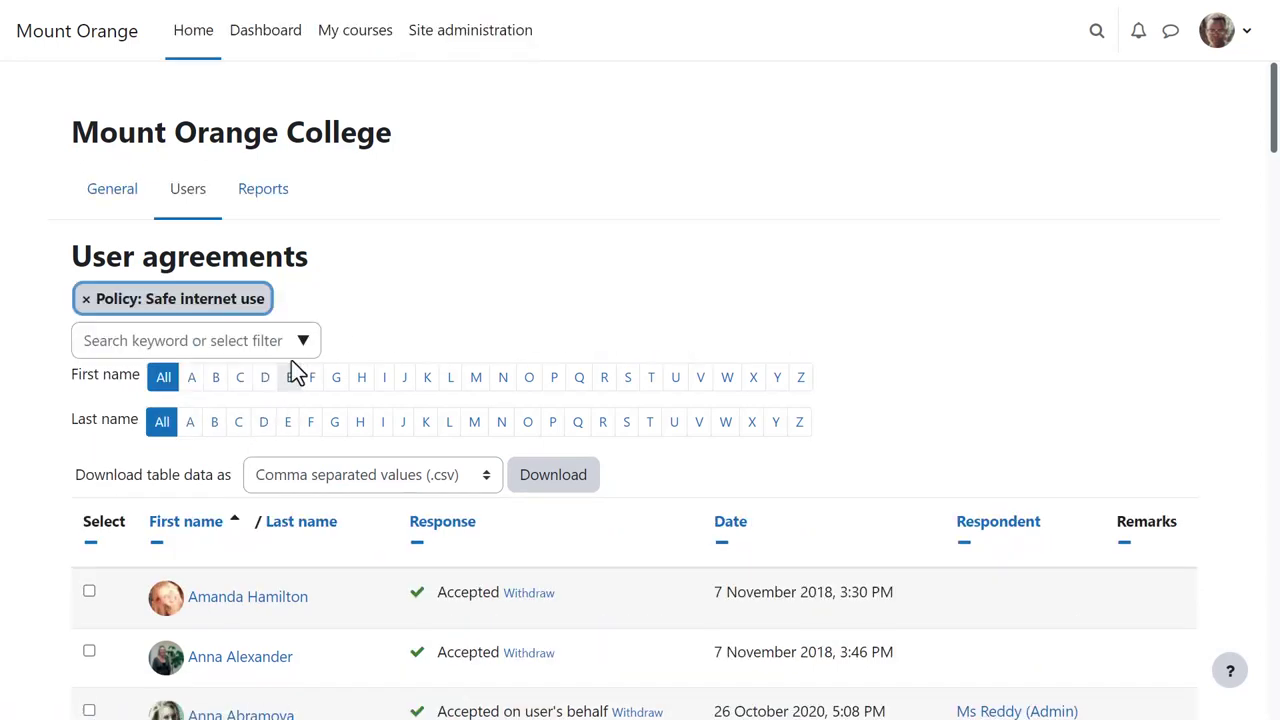
pyautogui.click(304, 350)
pyautogui.click(215, 507)
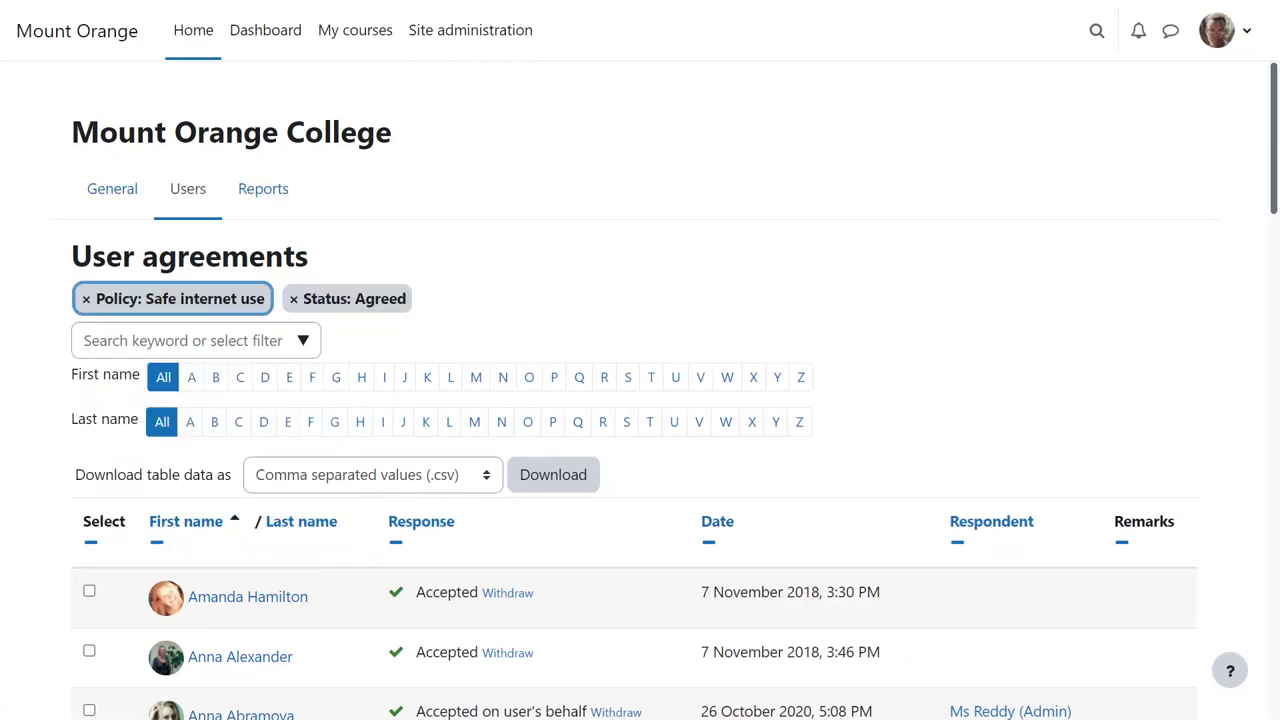
pyautogui.scroll(-4, 640, 400)
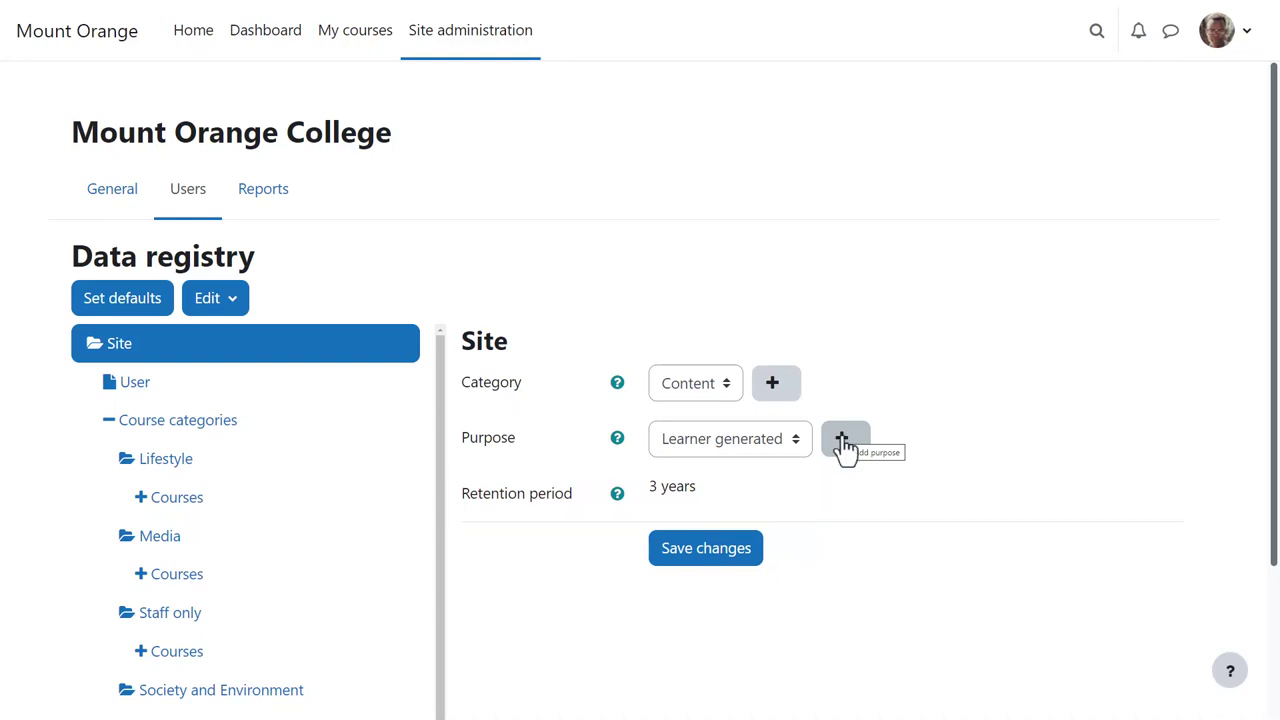
# From the data registry, go to the purposes and open the "Learner generated" purpose for editing.
pyautogui.click(229, 303)
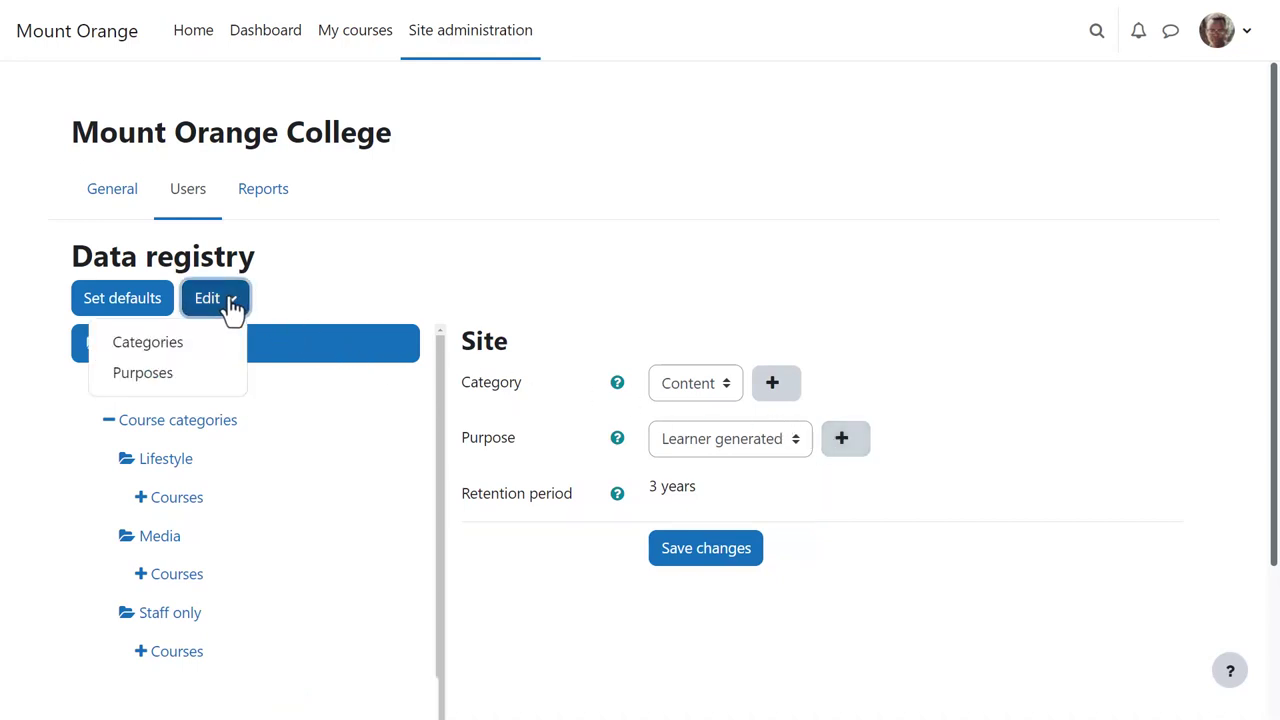
pyautogui.click(190, 386)
pyautogui.click(1168, 450)
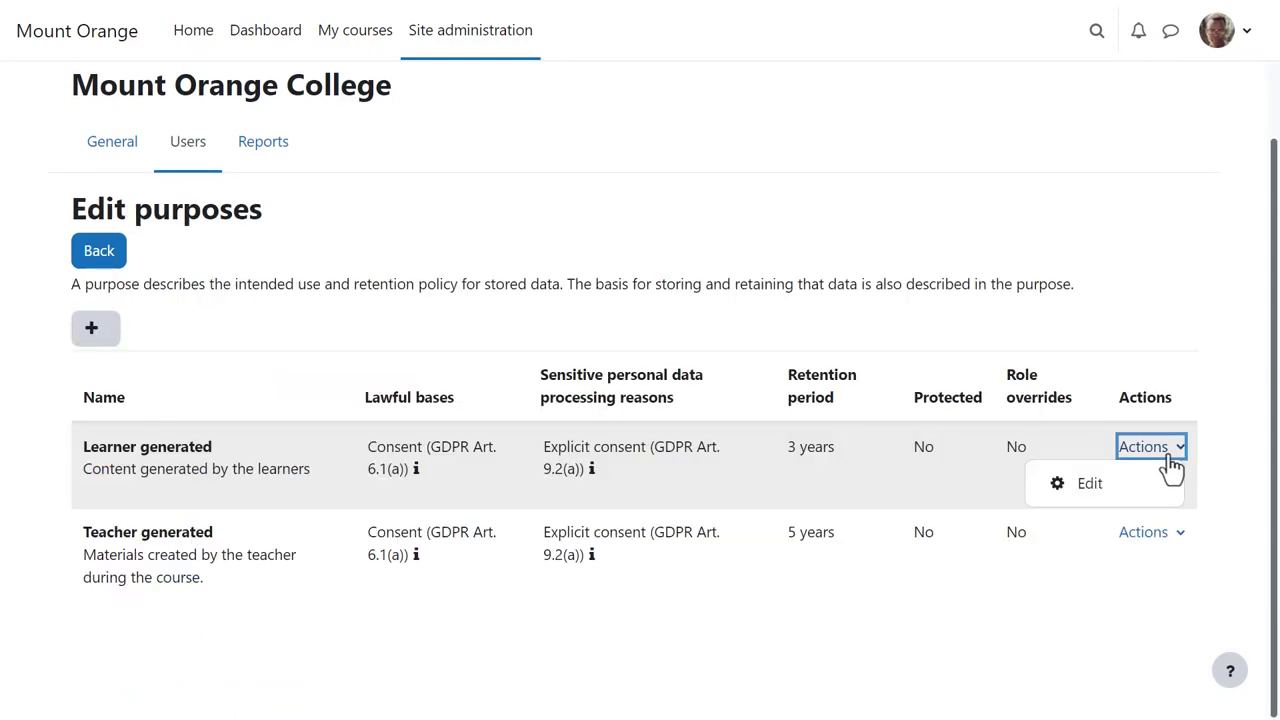
pyautogui.click(1090, 484)
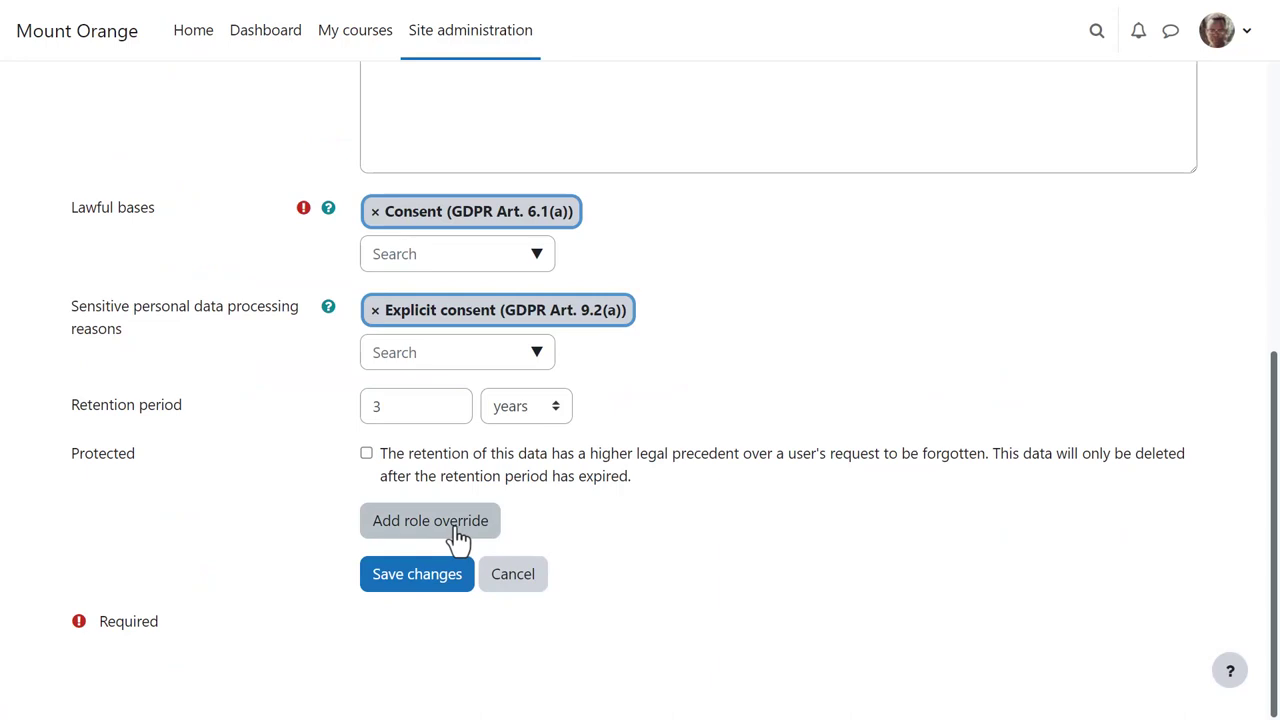
# Add a role override for Naughty student with a 5-year retention period and the lawful basis Consent (GDPR Art. 6.1(a)).
pyautogui.click(458, 533)
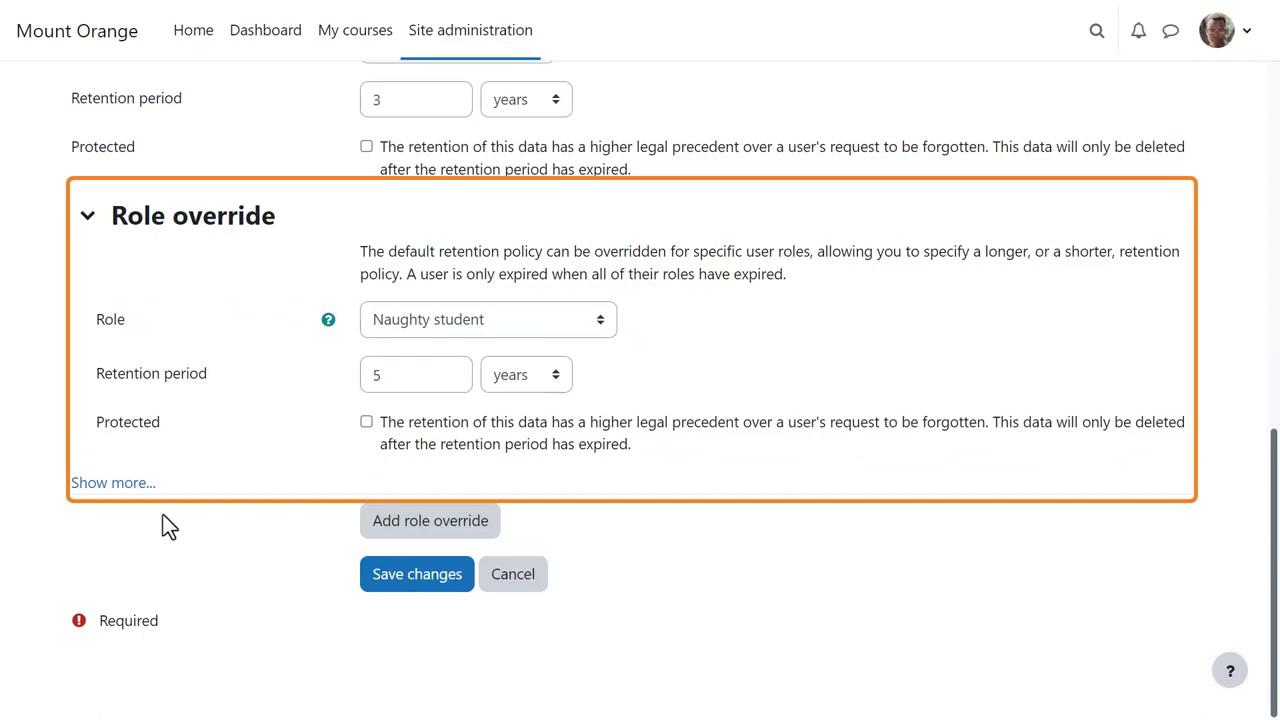
pyautogui.click(128, 486)
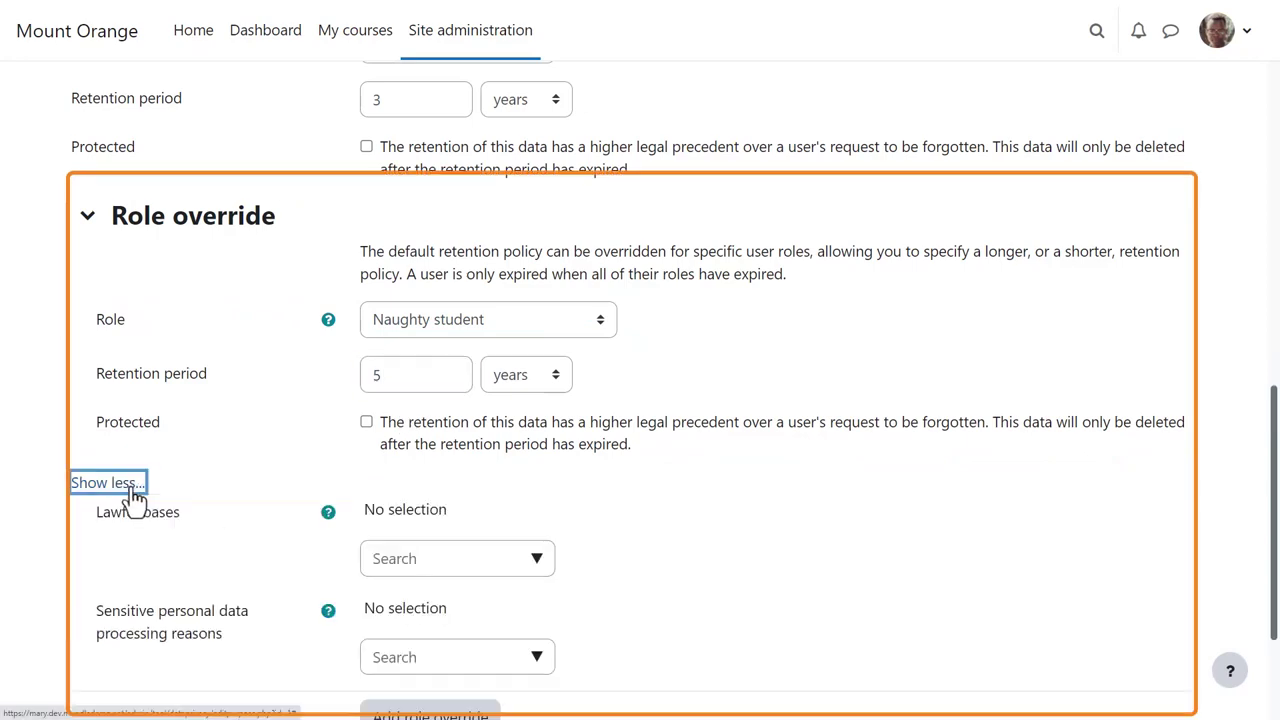
pyautogui.click(540, 560)
pyautogui.click(523, 604)
pyautogui.scroll(-1, 684, 590)
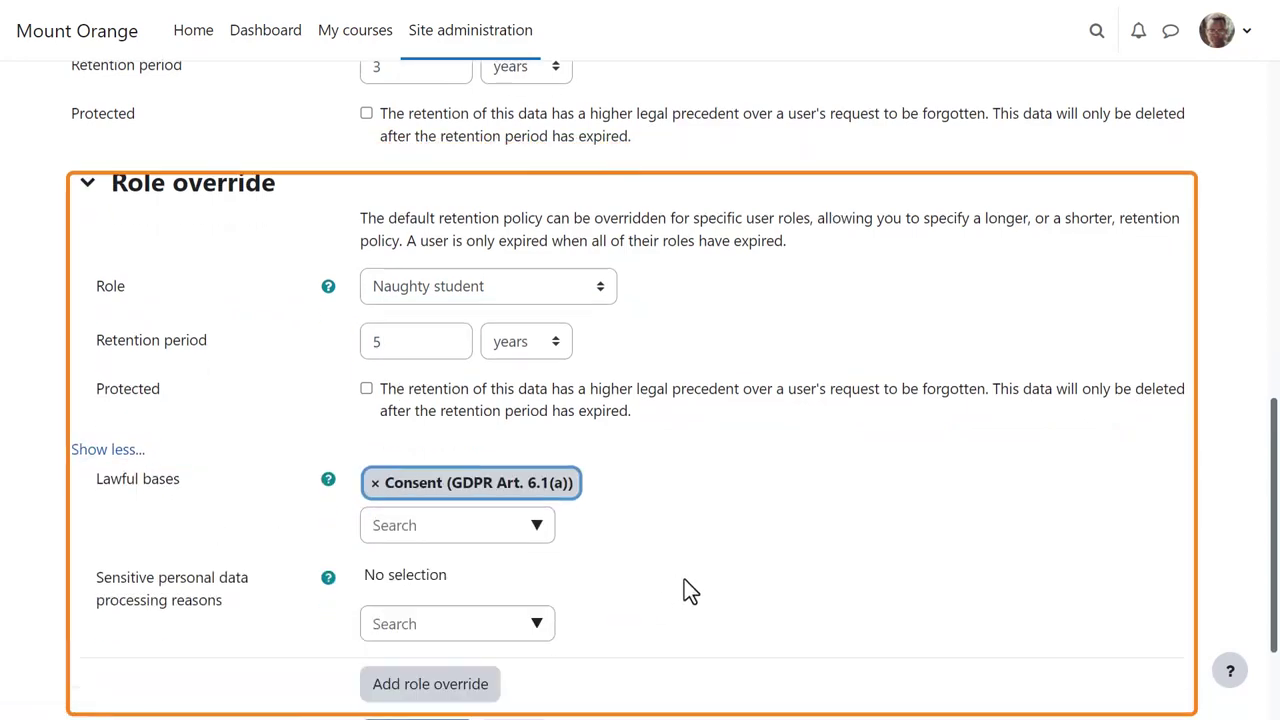
pyautogui.scroll(-1, 685, 580)
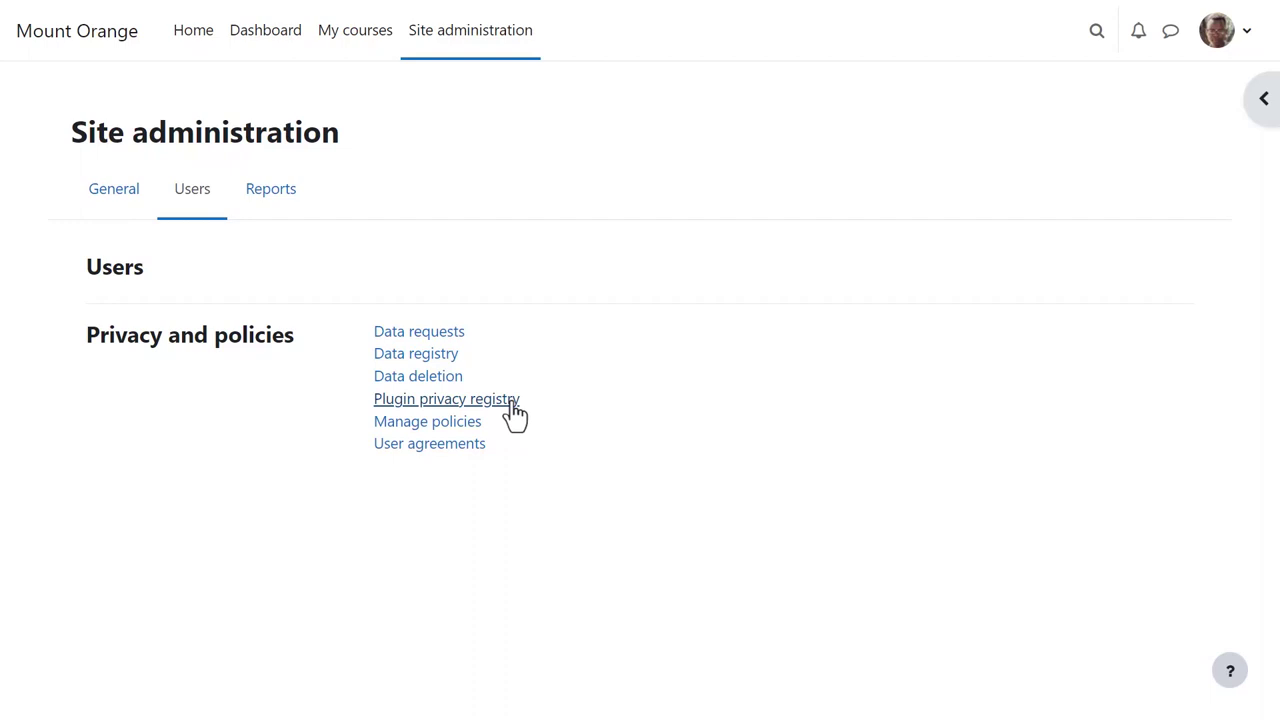
# Open the plugin privacy registry and examine the Accessibility checker and Tiny autosave entries under TinyMCE editor.
pyautogui.click(511, 400)
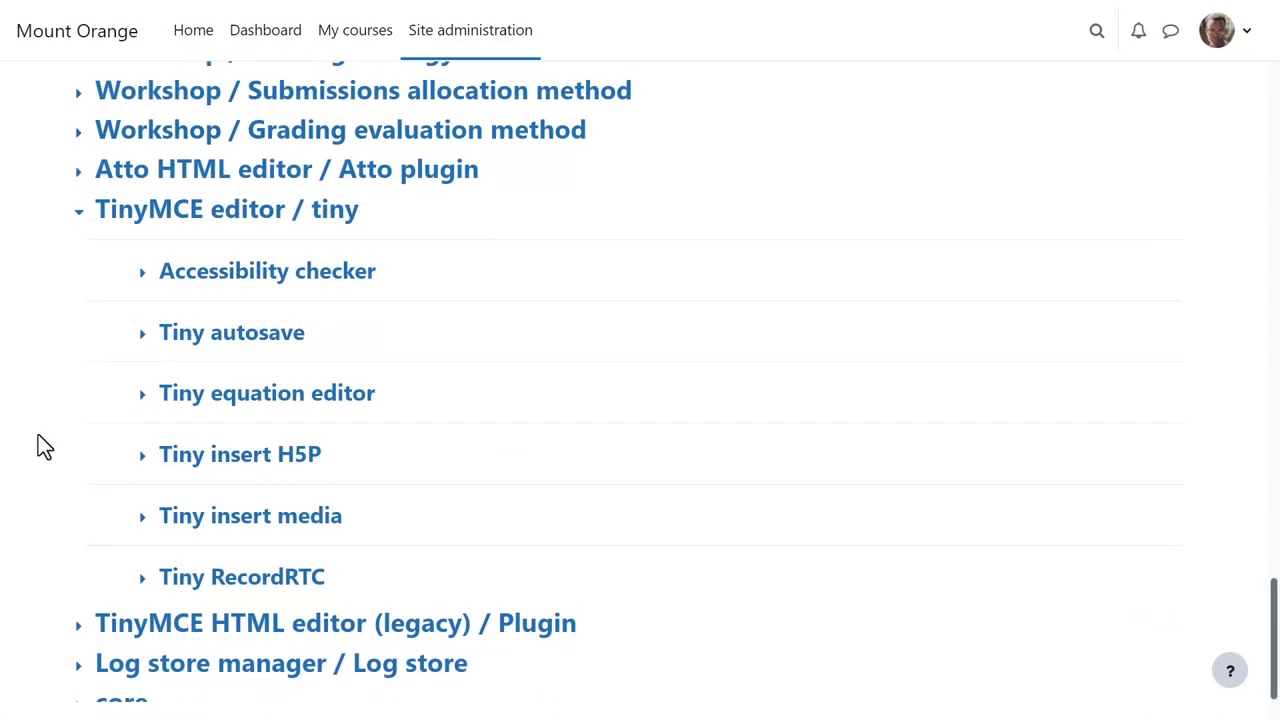
pyautogui.scroll(-1, 38, 436)
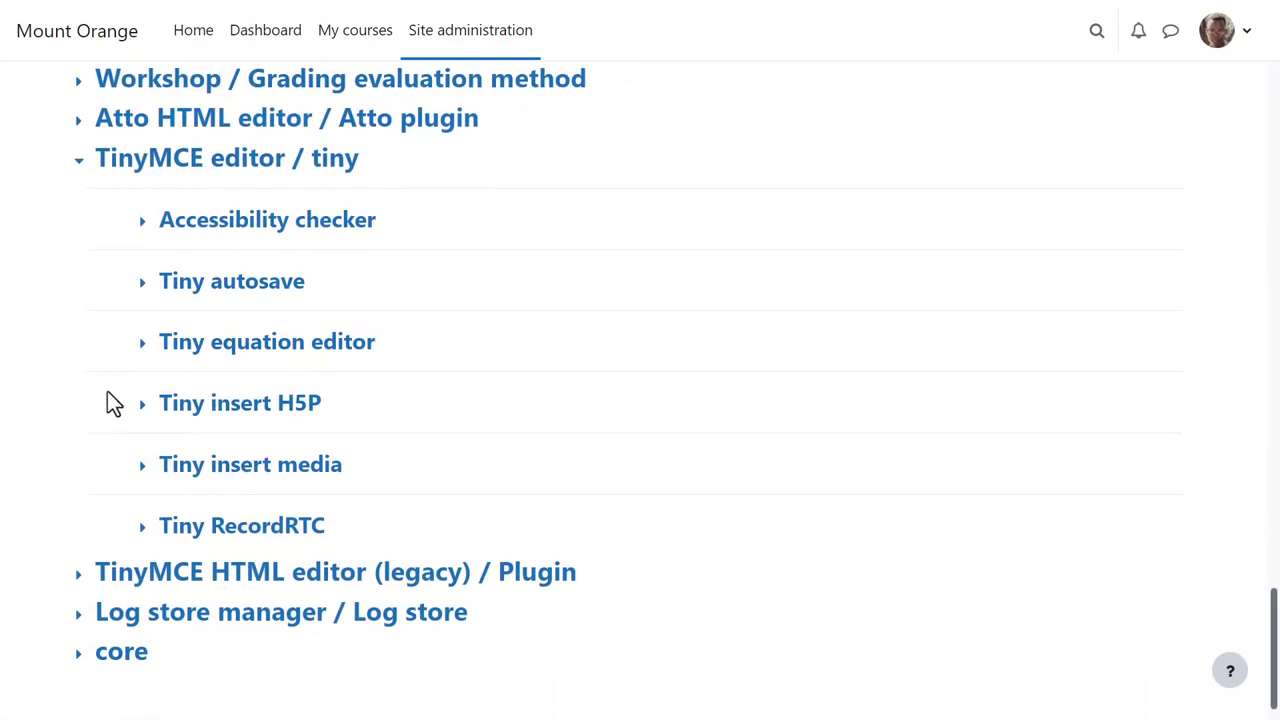
pyautogui.click(368, 228)
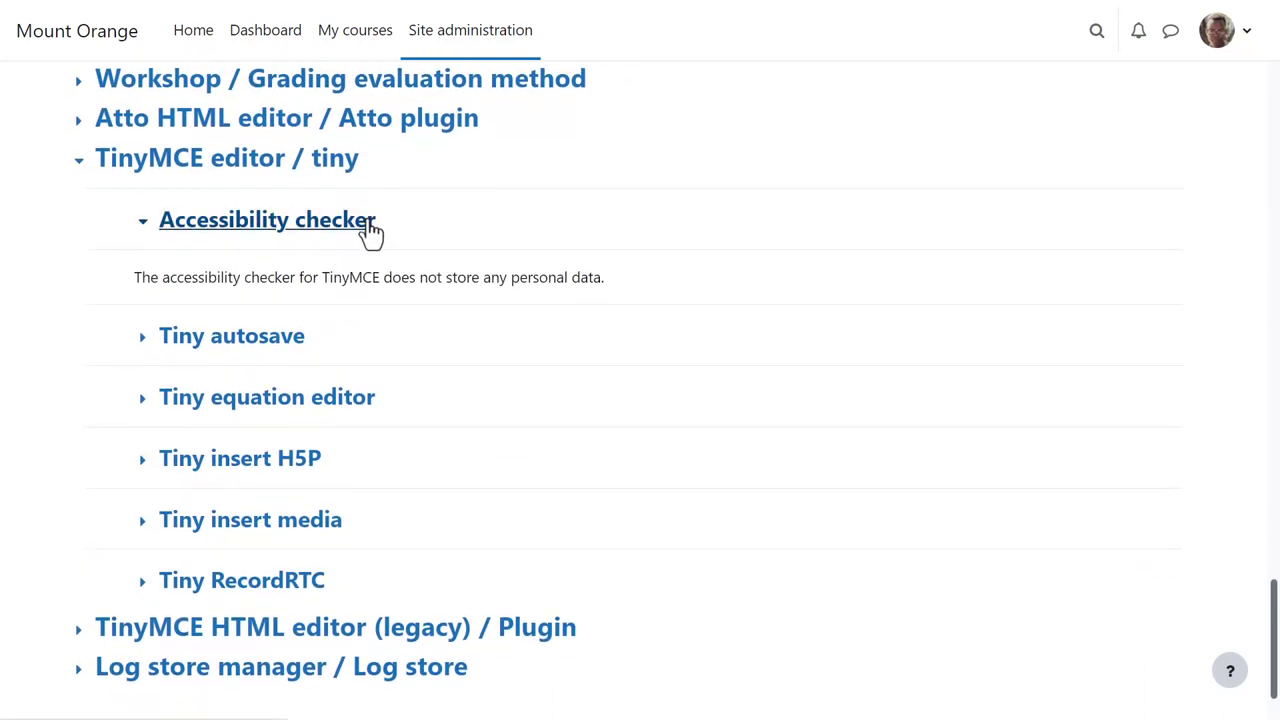
pyautogui.click(370, 230)
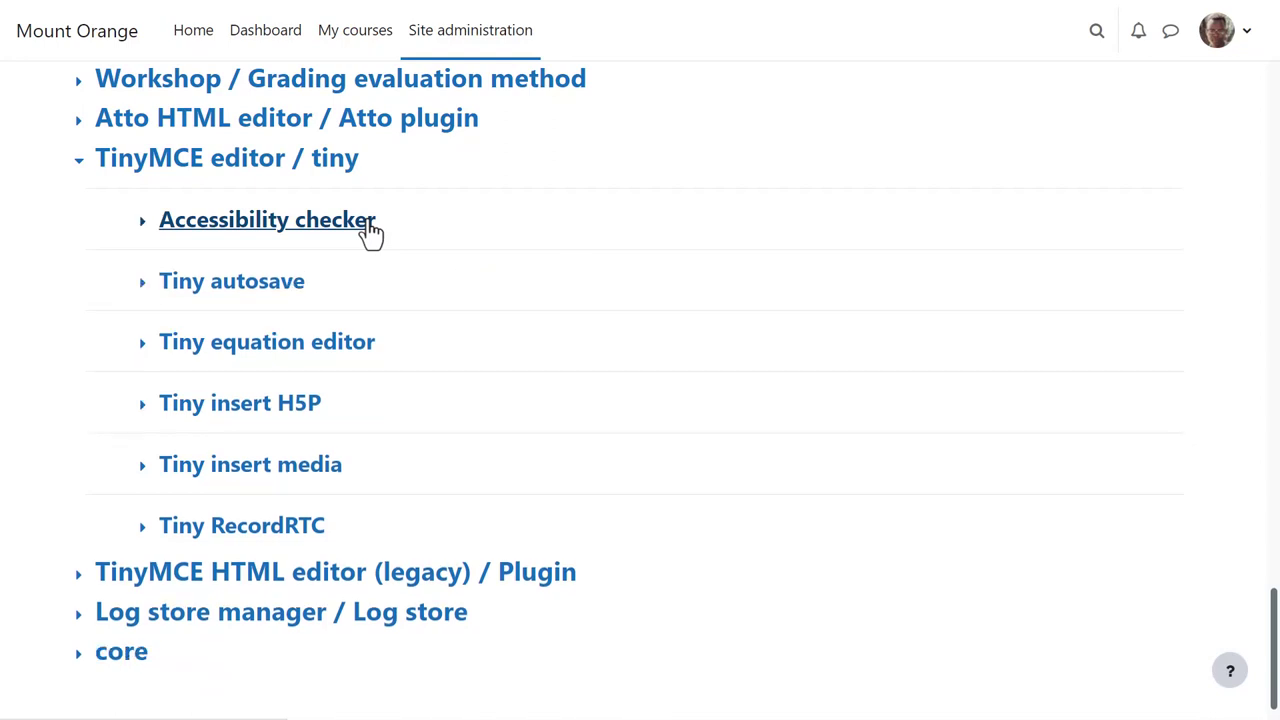
pyautogui.click(287, 293)
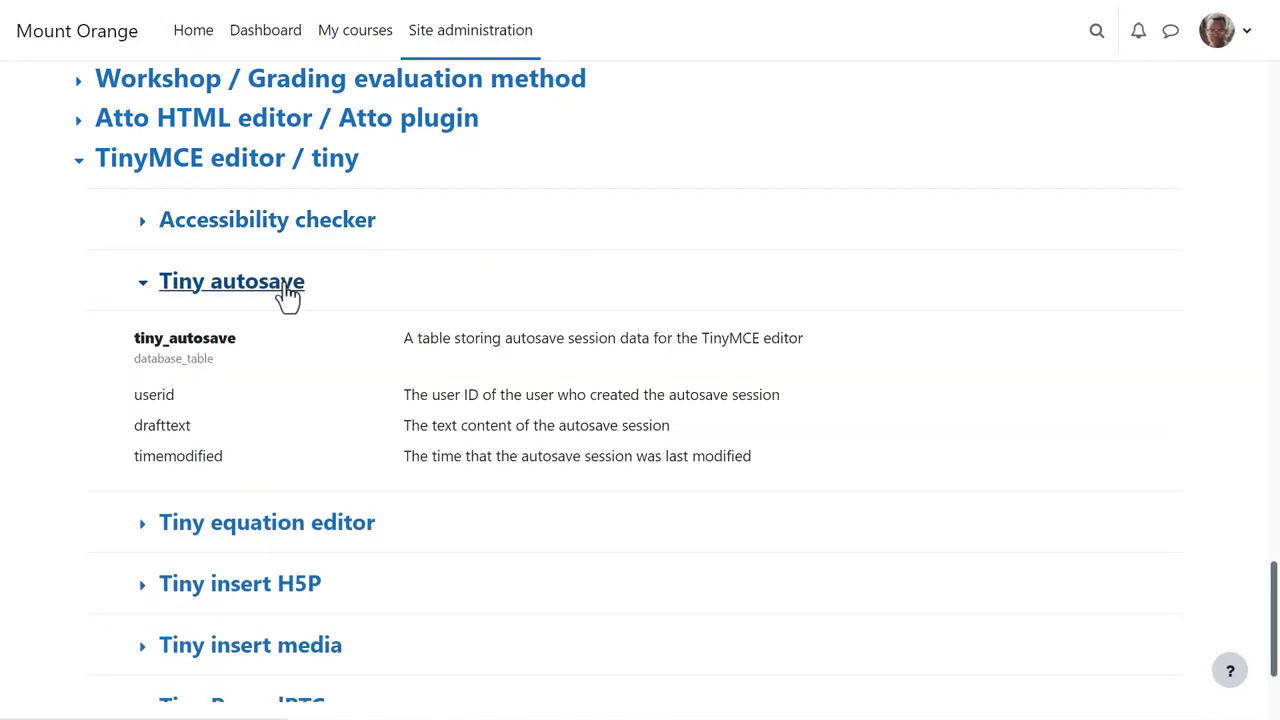